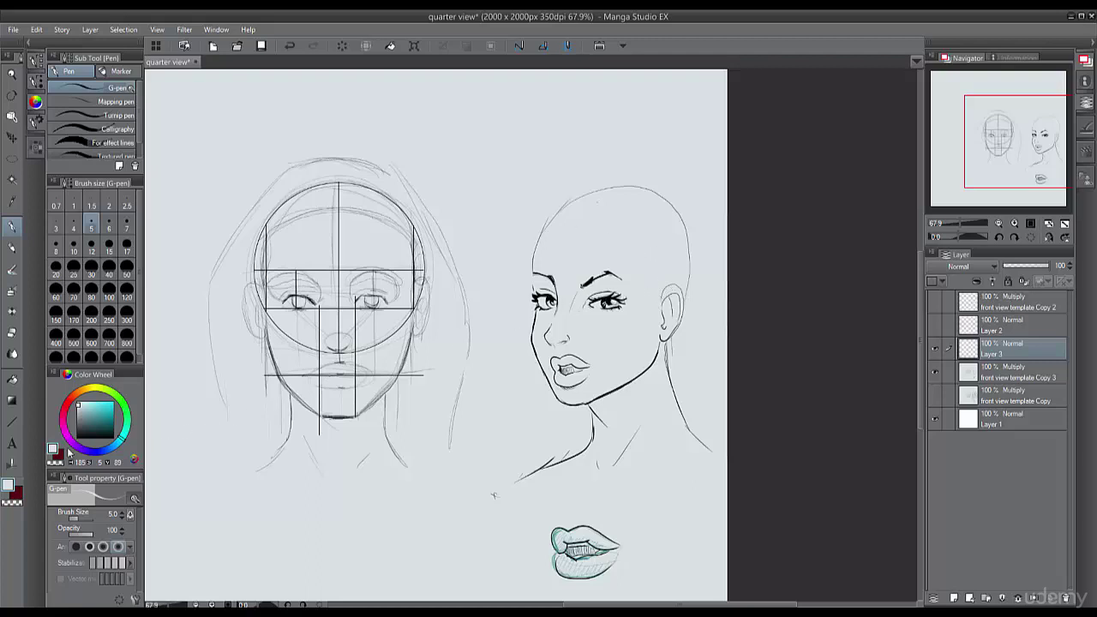
- Switch to a near-black colour and sketch the hairline and outer hair contour over the three-quarter head on Layer 3
click(84, 437)
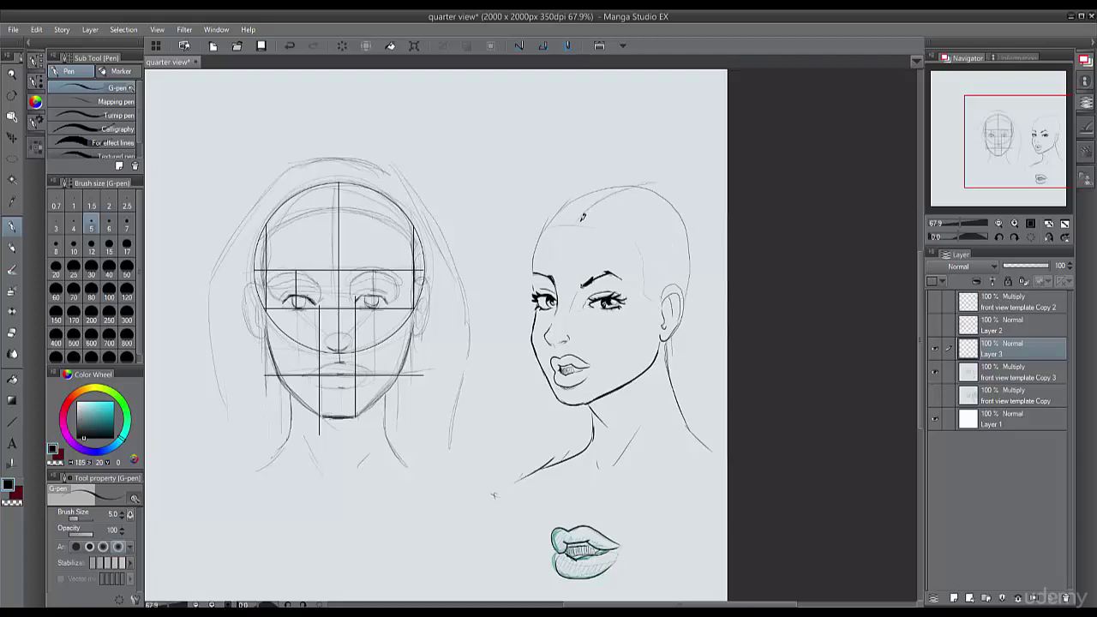
mouse_move(703, 240)
mouse_down()
mouse_move(644, 181)
mouse_move(590, 186)
mouse_move(561, 203)
mouse_up()
mouse_move(578, 220)
mouse_down()
mouse_move(638, 249)
mouse_move(671, 302)
mouse_up()
mouse_move(702, 242)
mouse_down()
mouse_move(703, 319)
mouse_move(671, 390)
mouse_up()
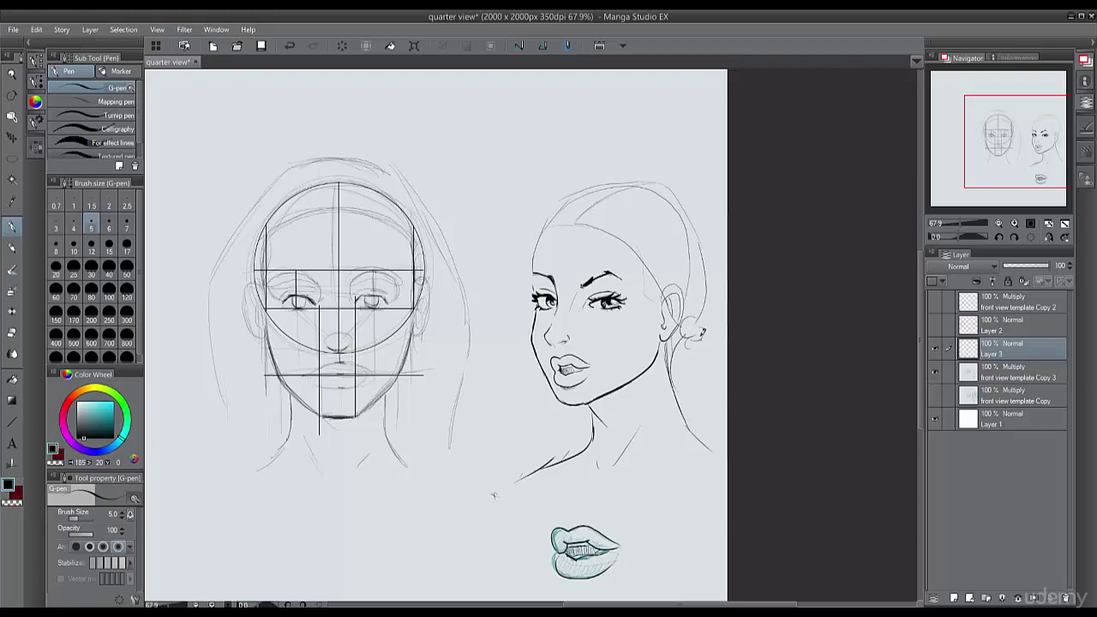
- Sketch a low side ponytail hanging from a hair tie behind the three-quarter head's ear, tapering past the neck
drag(700, 343, 682, 442)
mouse_move(678, 362)
mouse_down()
mouse_move(658, 441)
mouse_move(696, 429)
mouse_move(679, 485)
mouse_up()
drag(677, 408, 665, 477)
mouse_move(684, 348)
mouse_down()
mouse_move(678, 411)
mouse_move(695, 382)
mouse_move(696, 420)
mouse_up()
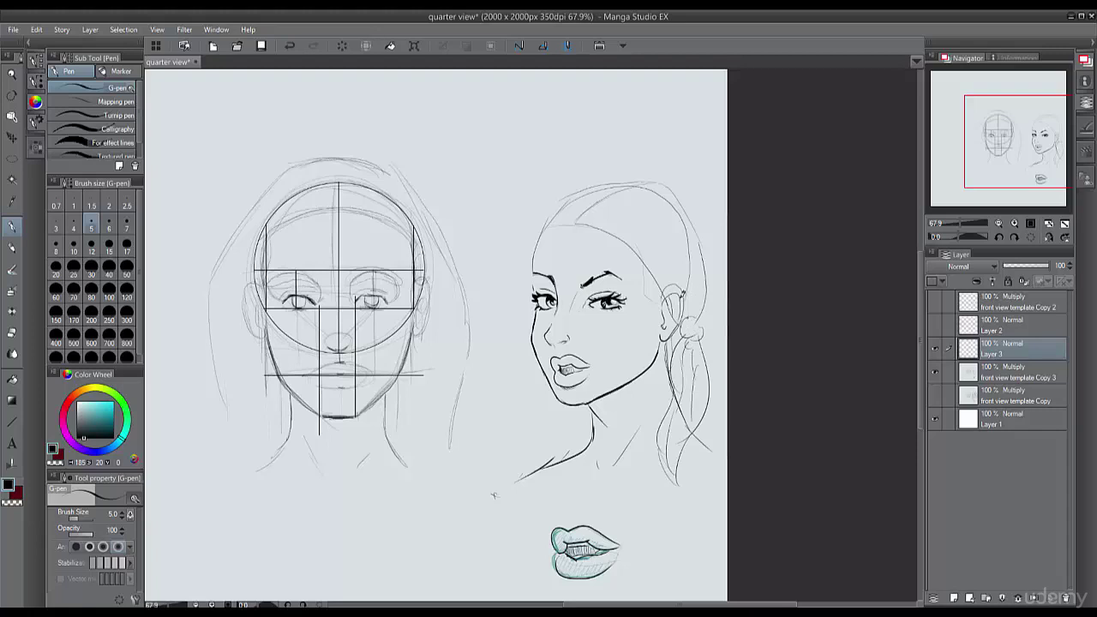
- Add hair strands above the ear and thicken the hair outline across the crown and far side of the forehead
drag(679, 281, 691, 317)
drag(682, 263, 686, 305)
mouse_move(651, 173)
mouse_down()
mouse_move(576, 192)
mouse_move(541, 228)
mouse_up()
drag(559, 202, 530, 260)
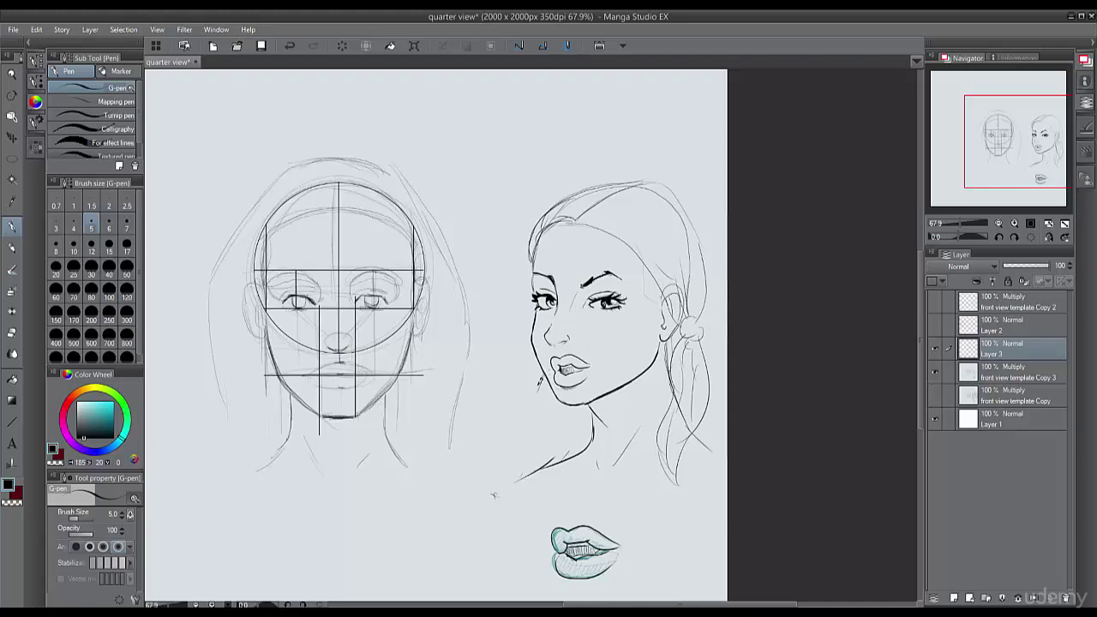
- Sketch loose hair falling beside the far cheek and add flow strokes across the scalp toward the ear
mouse_move(539, 397)
mouse_down()
mouse_move(525, 462)
mouse_move(558, 449)
mouse_move(536, 469)
mouse_move(536, 501)
mouse_move(547, 473)
mouse_up()
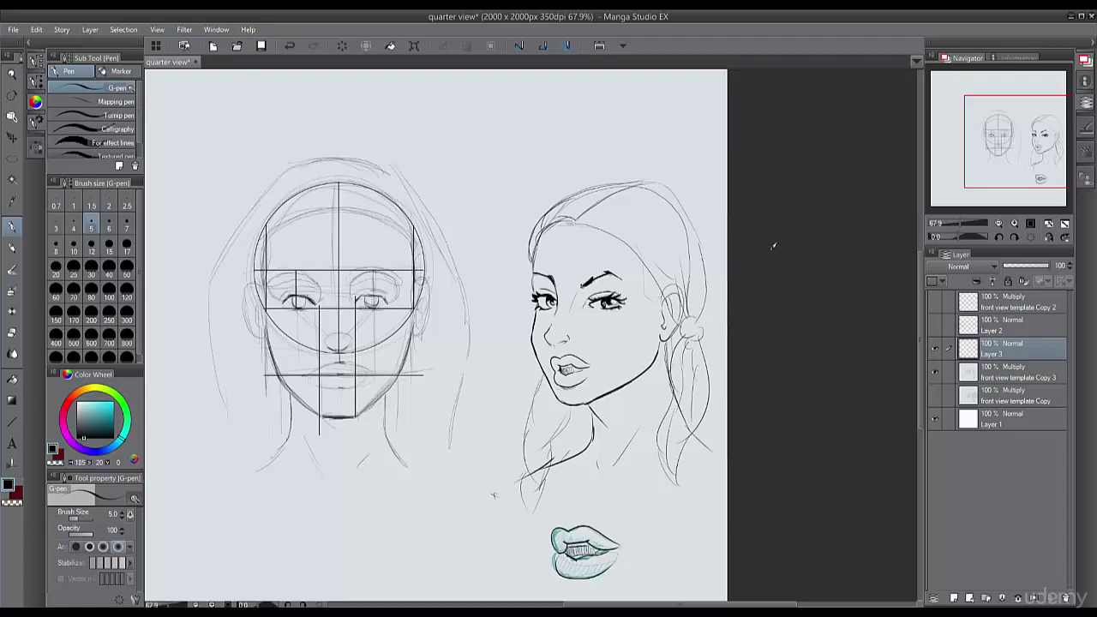
mouse_move(585, 214)
mouse_down()
mouse_move(641, 245)
mouse_move(629, 252)
mouse_move(678, 322)
mouse_move(624, 252)
mouse_move(684, 308)
mouse_up()
drag(691, 267, 653, 202)
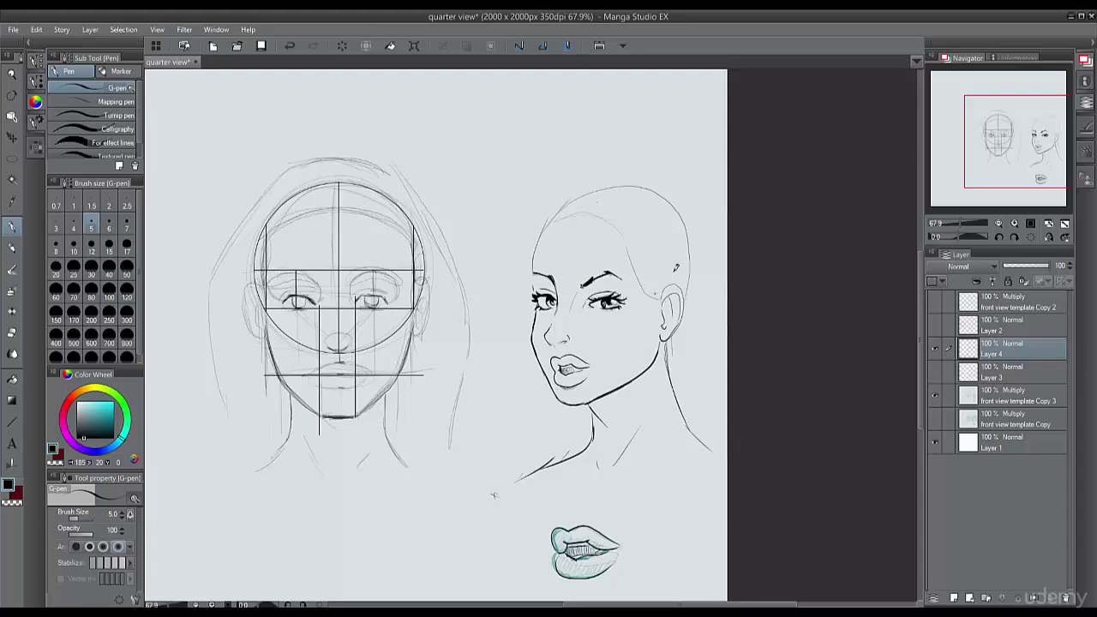
- Sketch a high pigtail with a hair tie behind the three-quarter head on Layer 4, with long strands falling past the shoulder
mouse_move(683, 220)
mouse_down()
mouse_move(676, 239)
mouse_move(675, 222)
mouse_move(692, 240)
mouse_move(718, 194)
mouse_move(725, 220)
mouse_move(672, 310)
mouse_up()
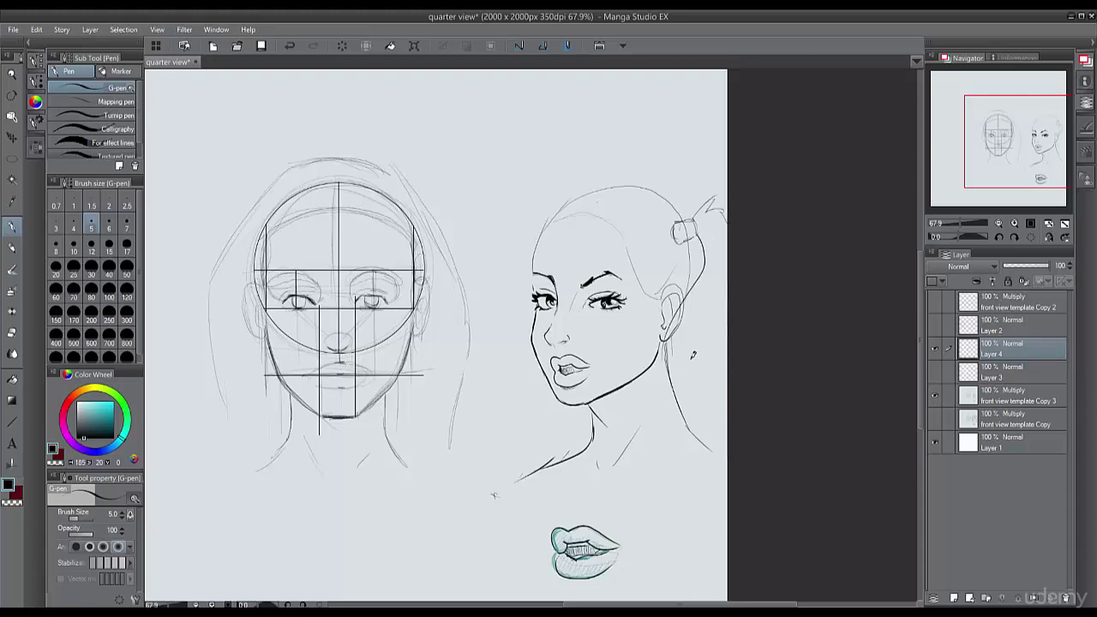
drag(667, 355, 655, 468)
mouse_move(727, 356)
mouse_down()
mouse_move(705, 411)
mouse_move(668, 463)
mouse_up()
drag(677, 388, 665, 446)
mouse_move(705, 221)
mouse_down()
mouse_move(725, 240)
mouse_move(722, 307)
mouse_move(690, 359)
mouse_up()
drag(715, 308, 698, 363)
mouse_move(654, 295)
mouse_down()
mouse_move(682, 251)
mouse_move(665, 271)
mouse_move(655, 260)
mouse_move(664, 216)
mouse_up()
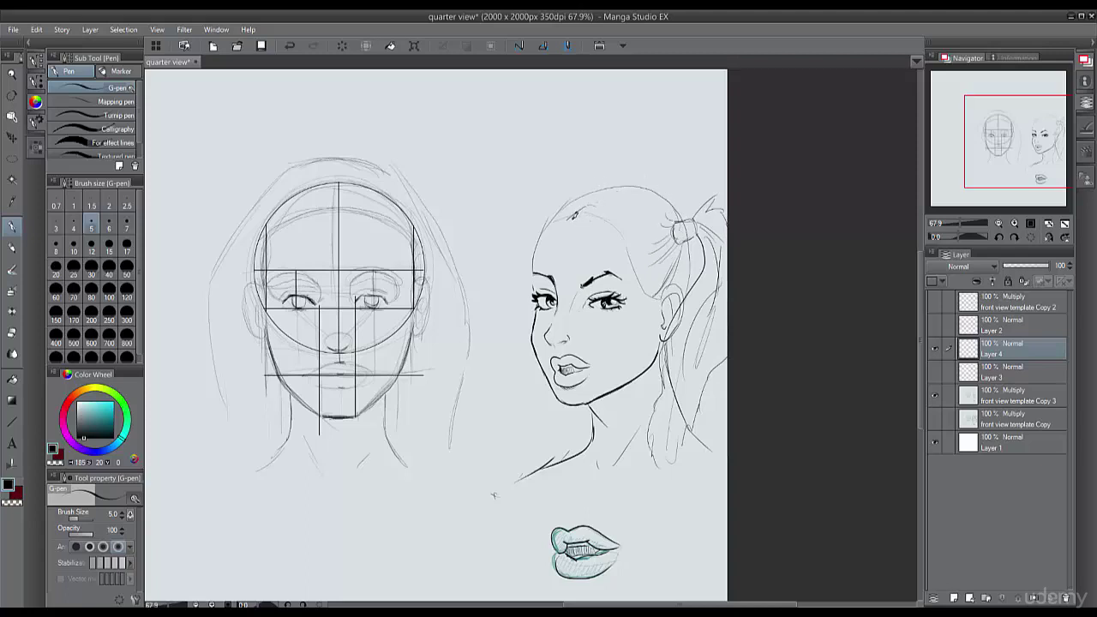
drag(572, 215, 649, 271)
drag(598, 206, 674, 279)
key(ctrl+z)
key(ctrl+z)
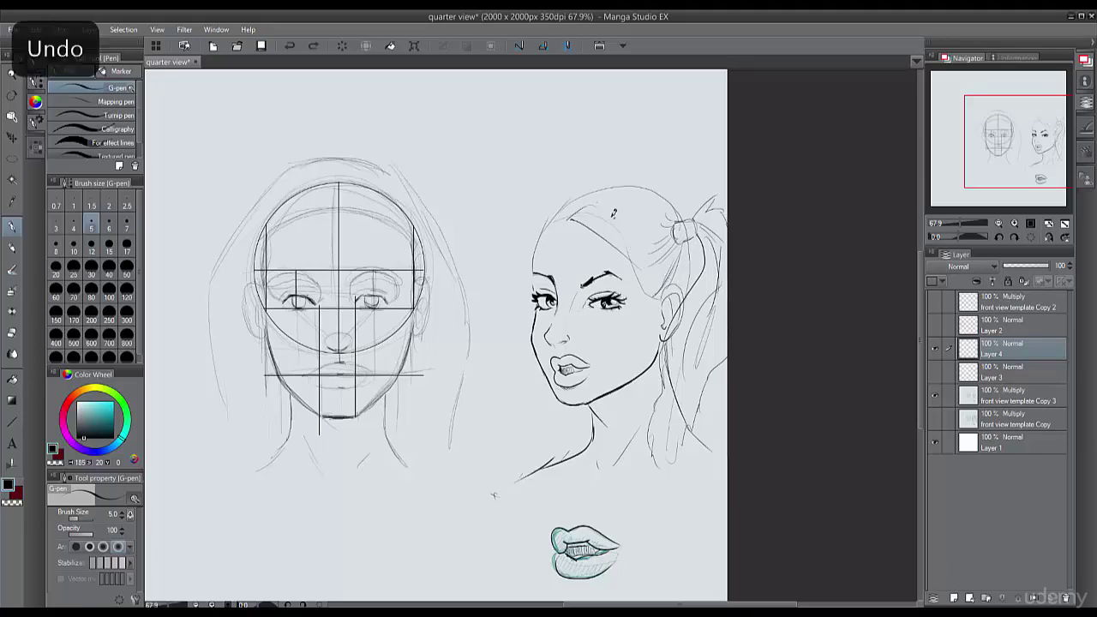
key(ctrl+z)
- Draw long face-framing strands from the centre parting down both sides of the three-quarter face
mouse_move(568, 221)
mouse_down()
mouse_move(630, 260)
mouse_move(629, 369)
mouse_up()
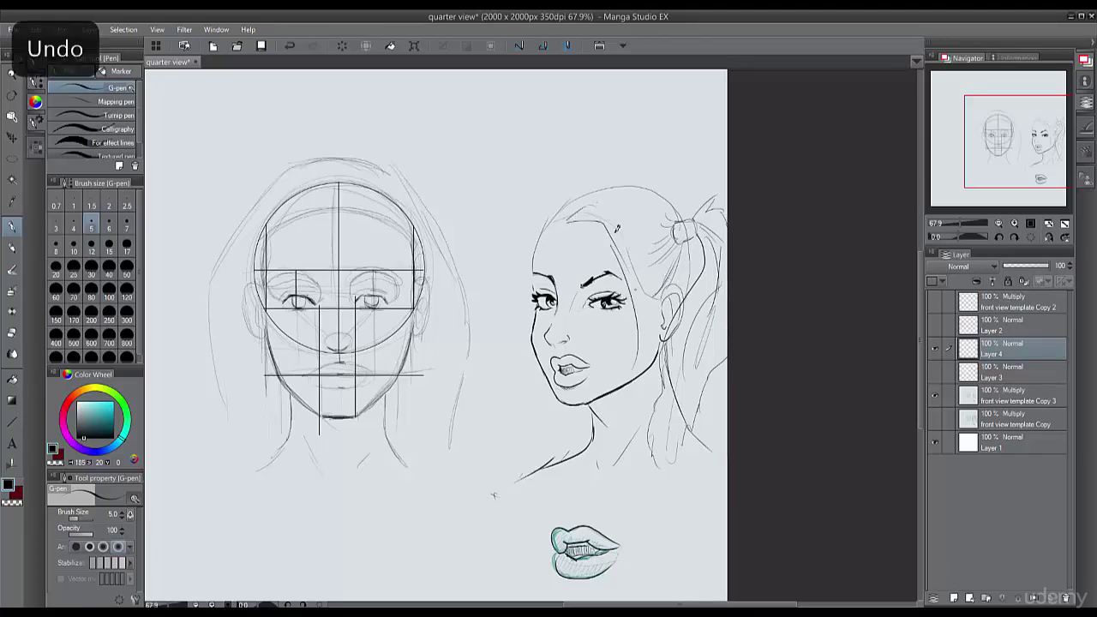
mouse_move(597, 204)
mouse_down()
mouse_move(637, 275)
mouse_move(631, 375)
mouse_up()
mouse_move(625, 267)
mouse_down()
mouse_move(604, 217)
mouse_move(552, 225)
mouse_move(524, 314)
mouse_up()
drag(548, 216, 528, 327)
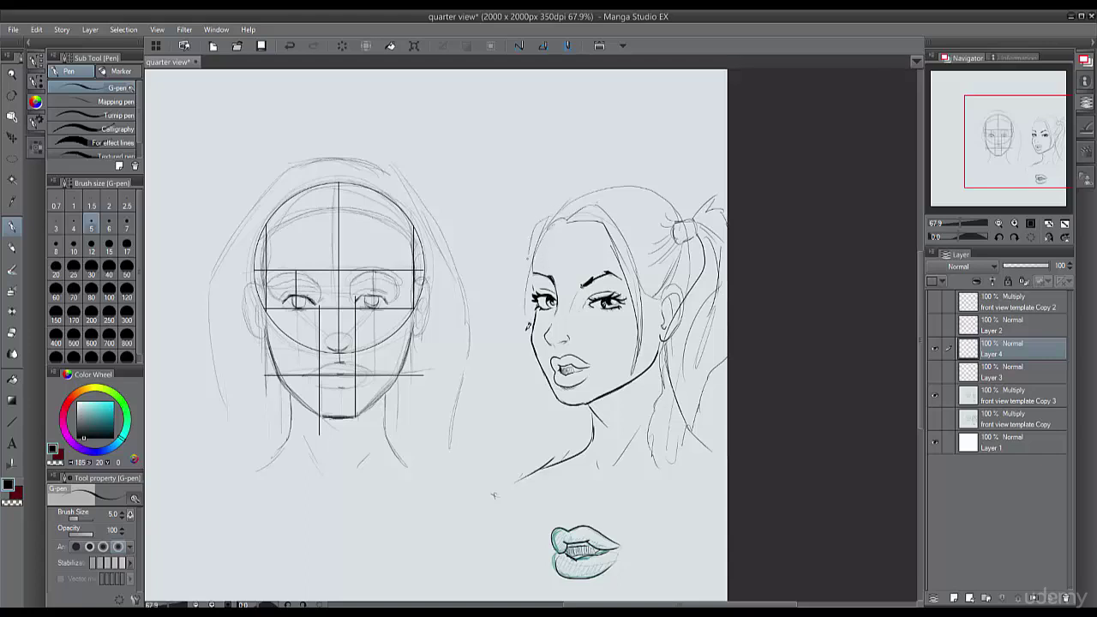
drag(529, 255, 527, 346)
drag(530, 286, 528, 354)
- Add strands from the parting toward the hair tie and build up the crown outline, undoing a stray stroke
drag(546, 217, 571, 212)
mouse_move(599, 195)
mouse_down()
mouse_move(655, 190)
mouse_move(668, 199)
mouse_move(665, 220)
mouse_up()
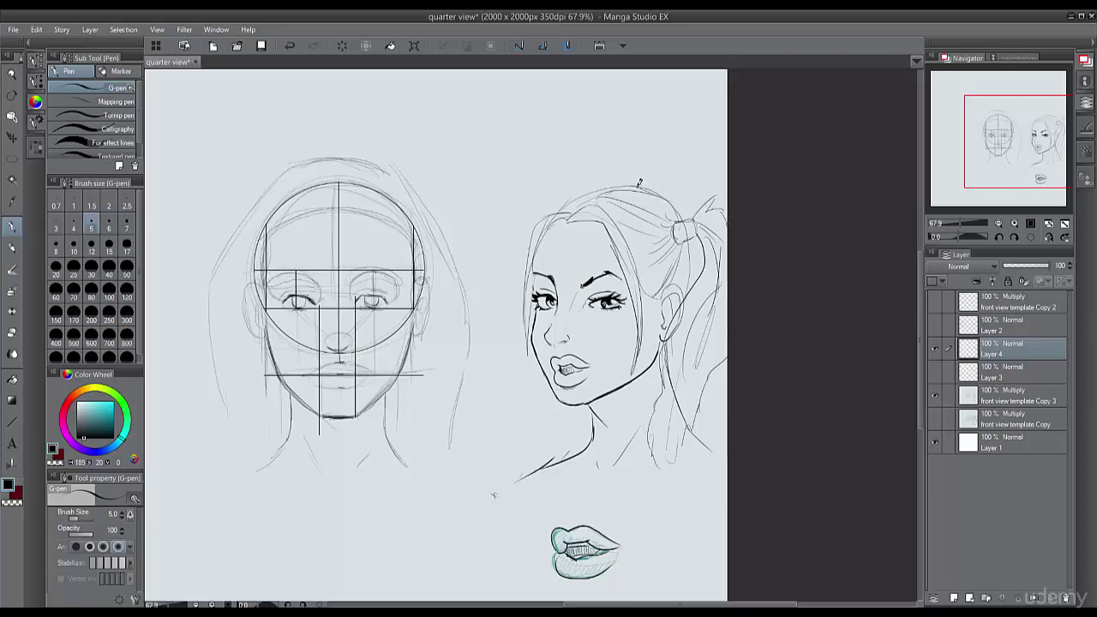
drag(632, 183, 560, 213)
drag(561, 242, 562, 257)
key(ctrl+z)
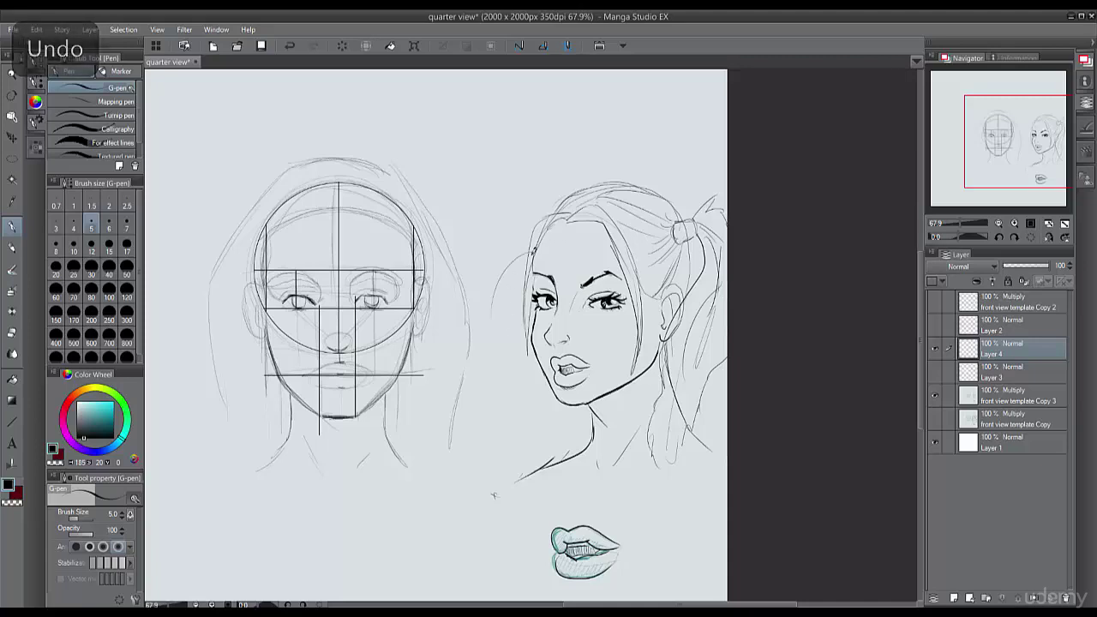
- Sketch the far-side pigtail beside the three-quarter face, ending in flicked tips near the shoulder
mouse_move(536, 253)
mouse_down()
mouse_move(511, 246)
mouse_move(499, 274)
mouse_move(516, 252)
mouse_move(502, 326)
mouse_move(502, 292)
mouse_move(493, 319)
mouse_move(516, 353)
mouse_up()
mouse_move(514, 393)
mouse_down()
mouse_move(504, 427)
mouse_move(520, 427)
mouse_move(477, 443)
mouse_up()
mouse_move(476, 443)
mouse_down()
mouse_move(508, 435)
mouse_move(511, 453)
mouse_up()
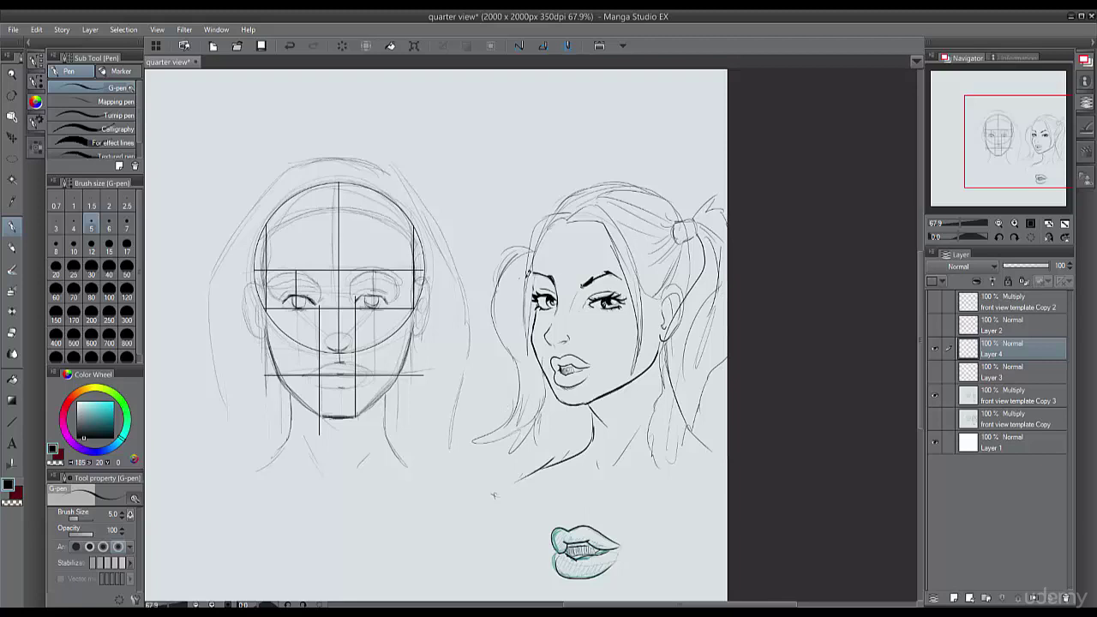
drag(531, 296, 535, 362)
mouse_move(253, 205)
mouse_down()
mouse_move(219, 171)
mouse_move(197, 176)
mouse_move(178, 293)
mouse_up()
mouse_move(228, 221)
mouse_down()
mouse_move(243, 277)
mouse_move(202, 348)
mouse_move(230, 388)
mouse_up()
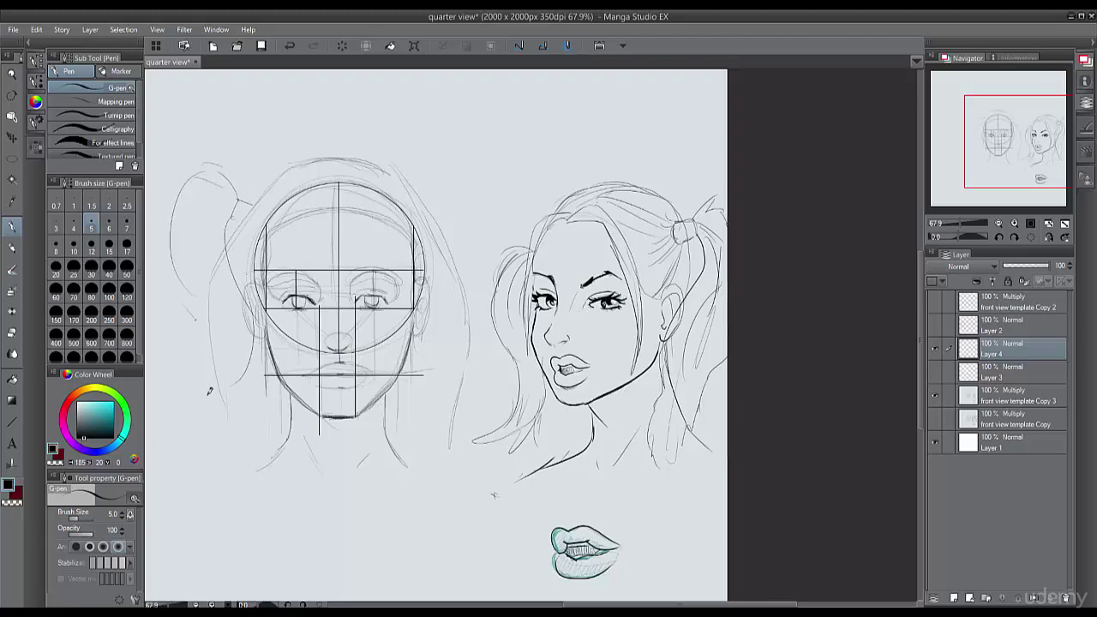
drag(206, 321, 187, 407)
drag(250, 368, 195, 420)
mouse_move(436, 187)
mouse_down()
mouse_move(491, 184)
mouse_move(445, 173)
mouse_move(500, 182)
mouse_move(465, 283)
mouse_move(482, 437)
mouse_up()
key(ctrl+z)
key(ctrl+z)
key(ctrl+z)
key(ctrl+z)
key(ctrl+z)
key(ctrl+z)
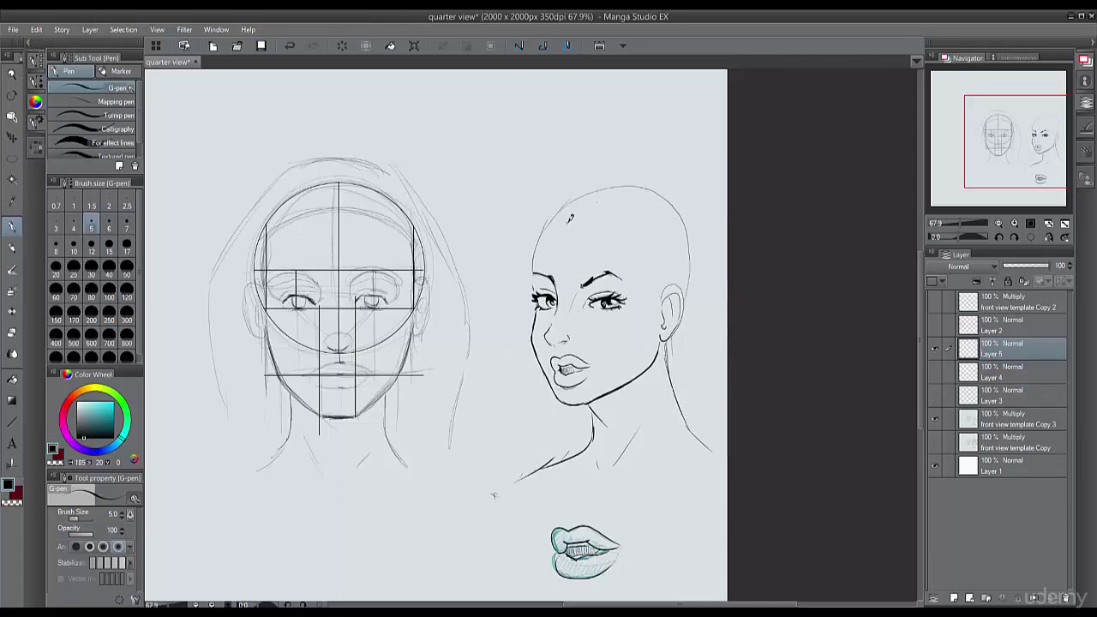
- Sketch short choppy bangs, a raised hair outline and the start of a high ponytail on Layer 5
mouse_move(570, 219)
mouse_down()
mouse_move(567, 250)
mouse_move(583, 229)
mouse_move(601, 253)
mouse_move(636, 255)
mouse_up()
mouse_move(628, 202)
mouse_down()
mouse_move(661, 235)
mouse_move(673, 293)
mouse_up()
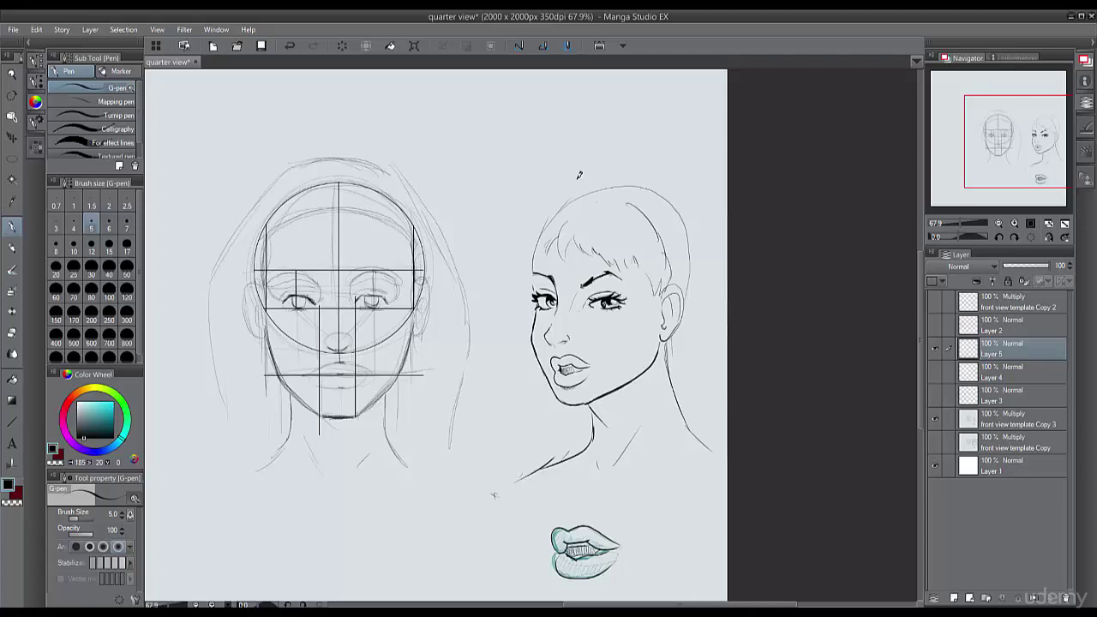
drag(556, 208, 528, 259)
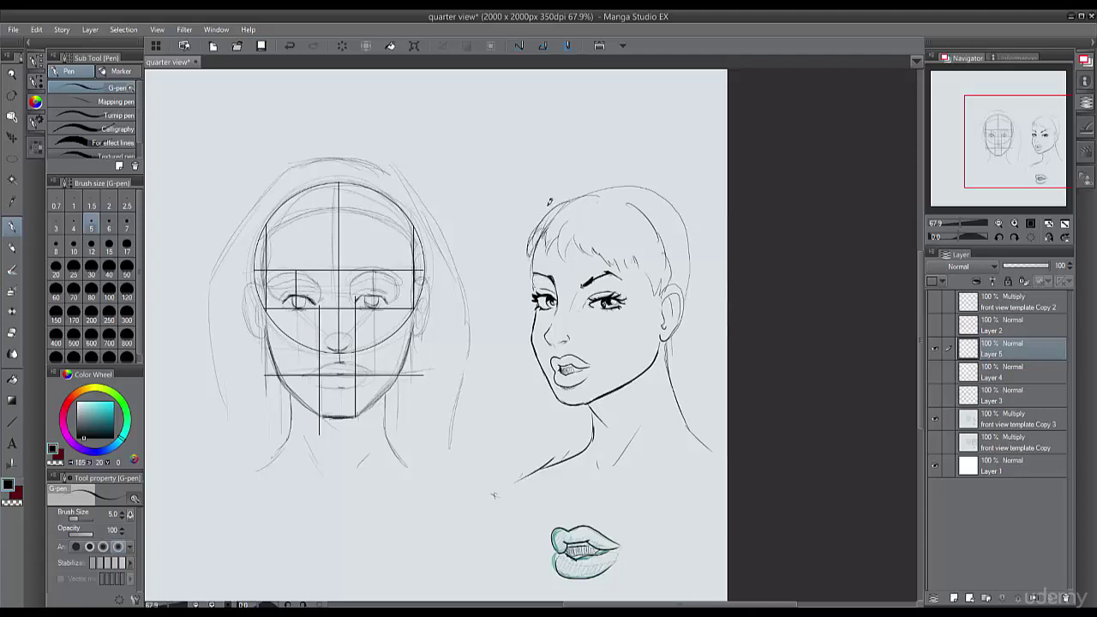
mouse_move(591, 183)
mouse_down()
mouse_move(644, 178)
mouse_move(669, 198)
mouse_move(644, 178)
mouse_move(604, 183)
mouse_move(674, 206)
mouse_up()
mouse_move(691, 286)
mouse_down()
mouse_move(672, 193)
mouse_move(692, 202)
mouse_move(681, 204)
mouse_move(681, 181)
mouse_move(679, 199)
mouse_move(704, 156)
mouse_up()
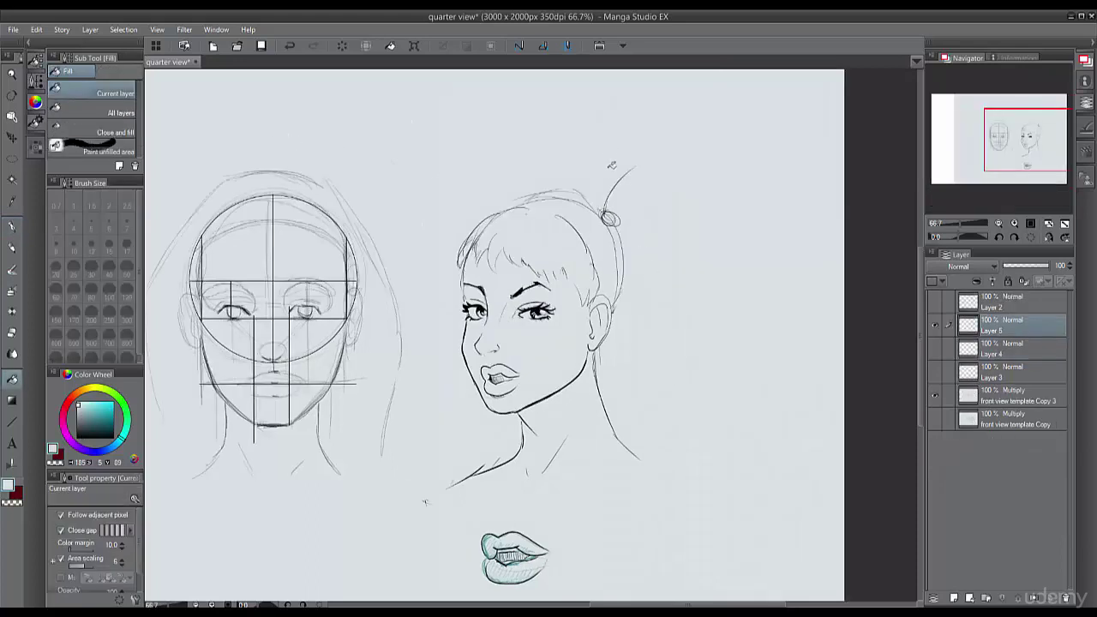
- Using the G-pen at size 5 in near-black, sketch the upper sweep of the high ponytail behind the three-quarter head
click(13, 227)
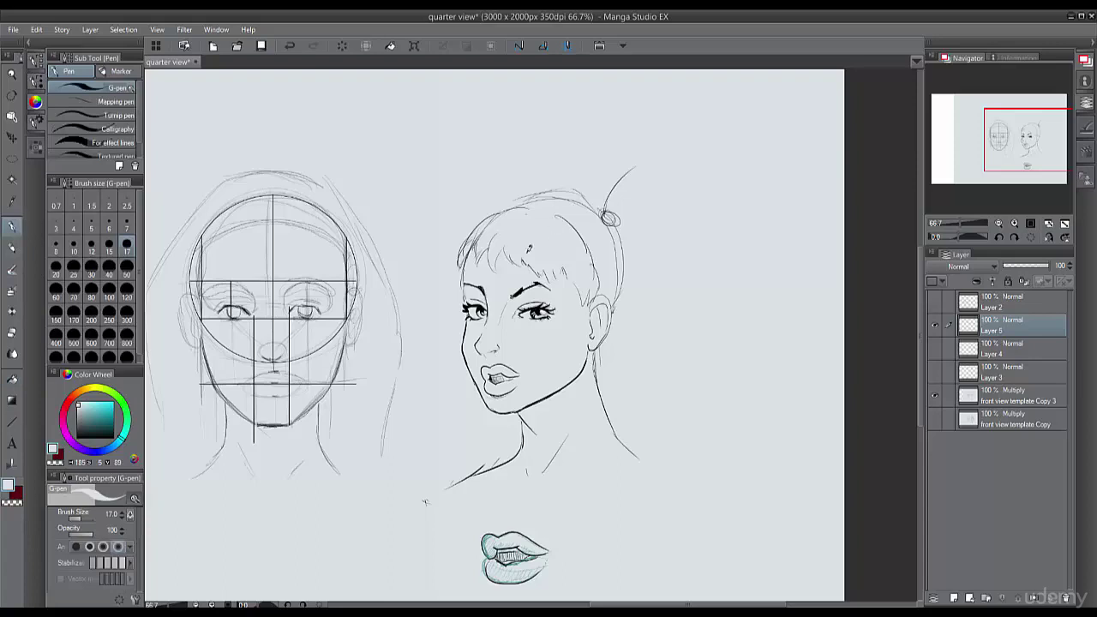
drag(107, 420, 92, 437)
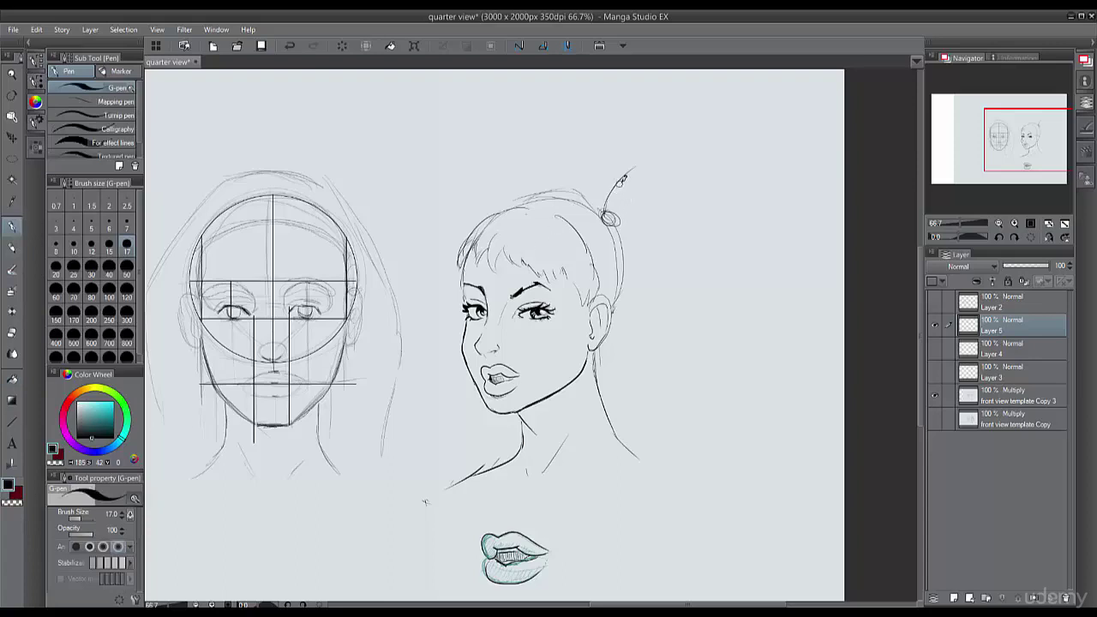
click(91, 228)
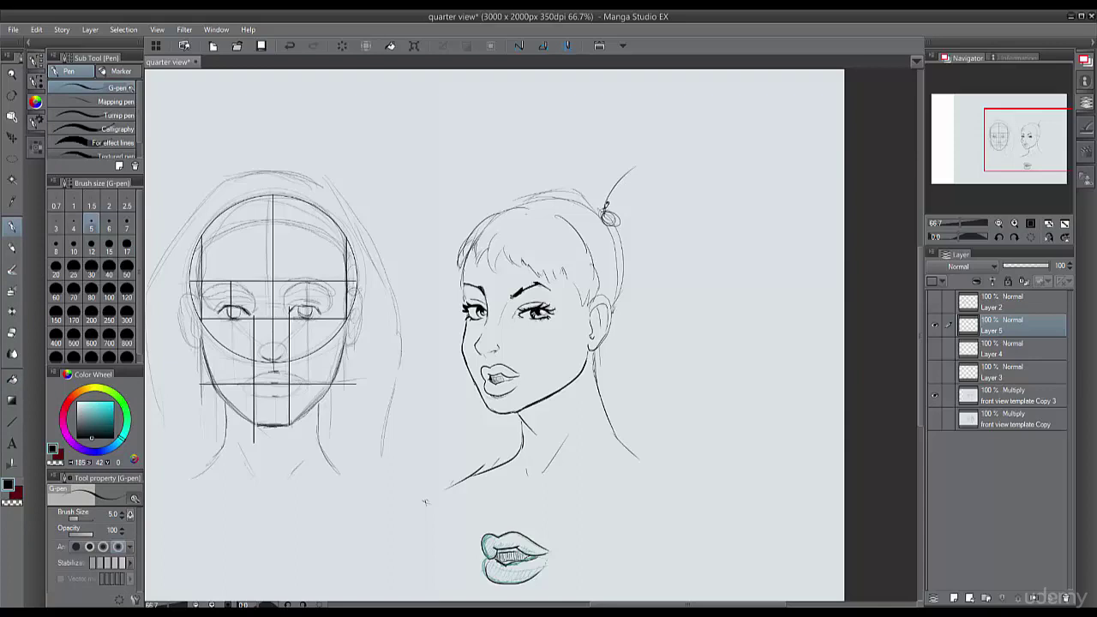
mouse_move(635, 169)
mouse_down()
mouse_move(661, 161)
mouse_move(681, 179)
mouse_up()
drag(632, 208, 702, 189)
mouse_move(628, 199)
mouse_down()
mouse_move(661, 180)
mouse_move(641, 178)
mouse_move(733, 276)
mouse_up()
drag(636, 212, 727, 251)
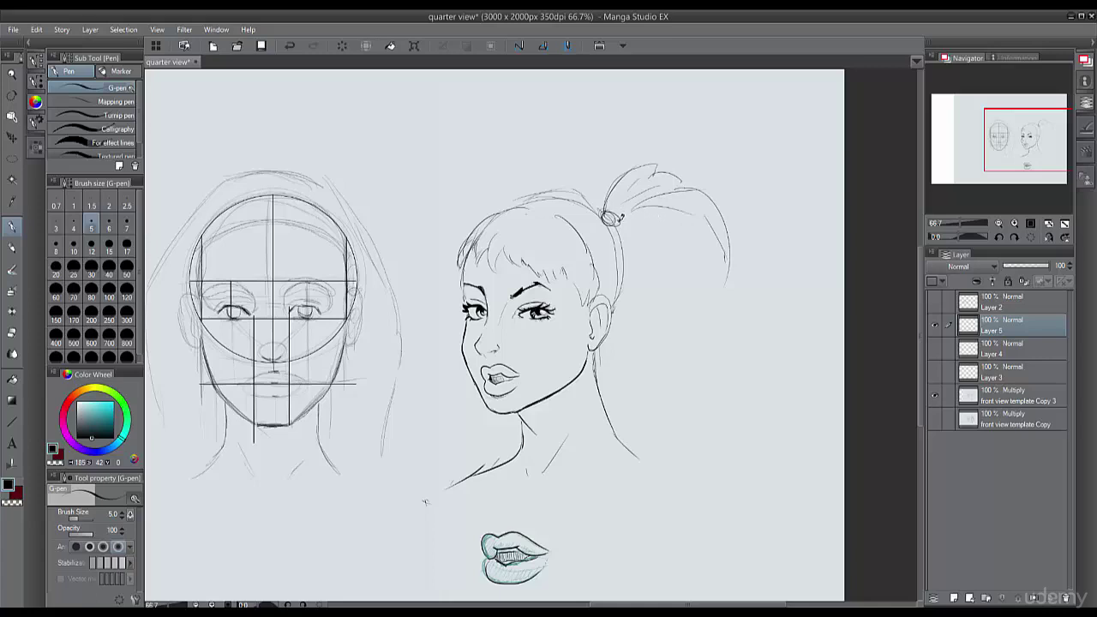
- Draw the ponytail's inner curve, pointed tips and flowing inner strands down to jaw level
mouse_move(621, 219)
mouse_down()
mouse_move(658, 220)
mouse_move(645, 206)
mouse_move(631, 214)
mouse_move(659, 216)
mouse_move(675, 233)
mouse_move(684, 379)
mouse_up()
drag(670, 300, 706, 409)
drag(699, 367, 717, 380)
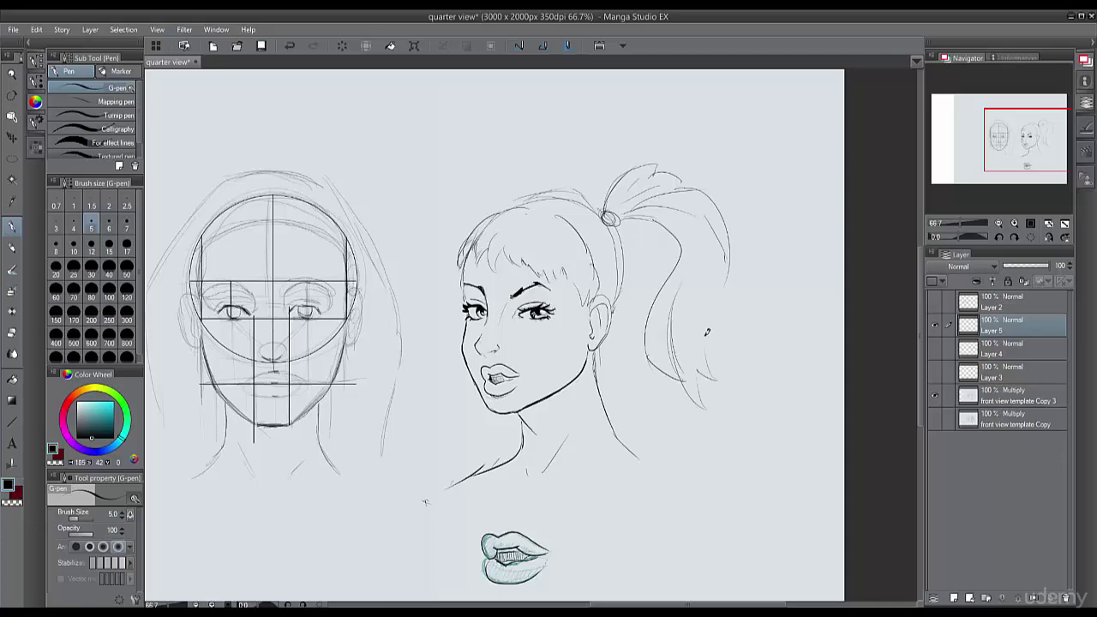
drag(706, 339, 720, 355)
mouse_move(727, 254)
mouse_down()
mouse_move(723, 292)
mouse_move(734, 331)
mouse_up()
mouse_move(668, 213)
mouse_down()
mouse_move(703, 258)
mouse_move(683, 306)
mouse_up()
drag(698, 235, 695, 358)
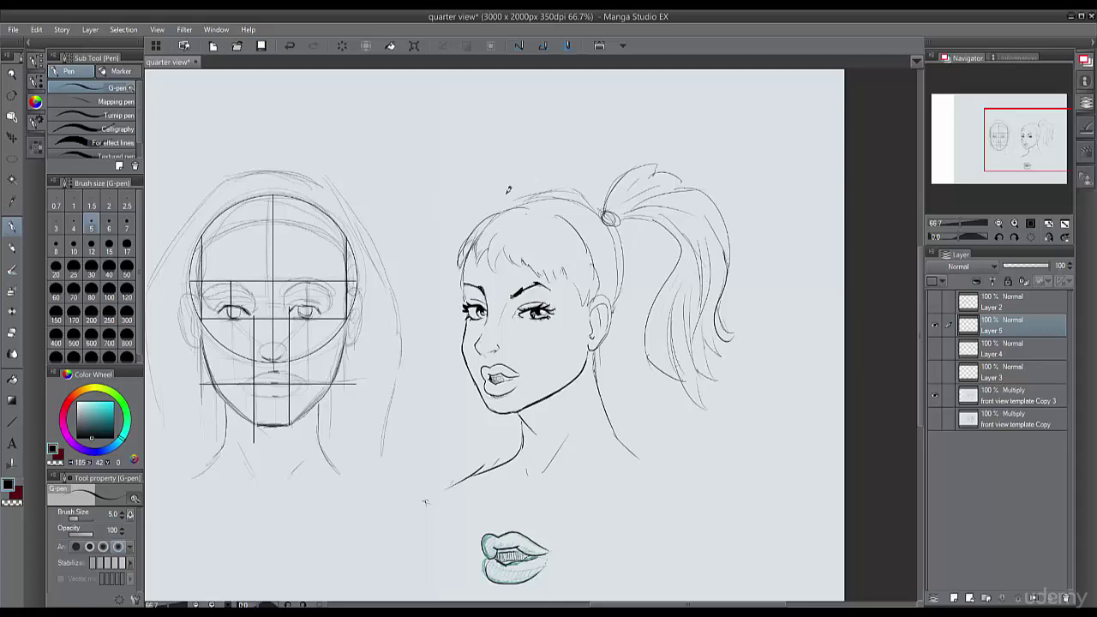
- Sketch a matching high pigtail on the far side of the three-quarter head, with loose strands beside the face
mouse_move(515, 210)
mouse_down()
mouse_move(505, 180)
mouse_move(474, 184)
mouse_move(480, 199)
mouse_move(440, 179)
mouse_move(472, 208)
mouse_move(444, 185)
mouse_move(419, 186)
mouse_up()
mouse_move(477, 233)
mouse_down()
mouse_move(427, 198)
mouse_move(402, 204)
mouse_move(412, 186)
mouse_move(394, 236)
mouse_move(438, 342)
mouse_move(427, 371)
mouse_move(446, 381)
mouse_up()
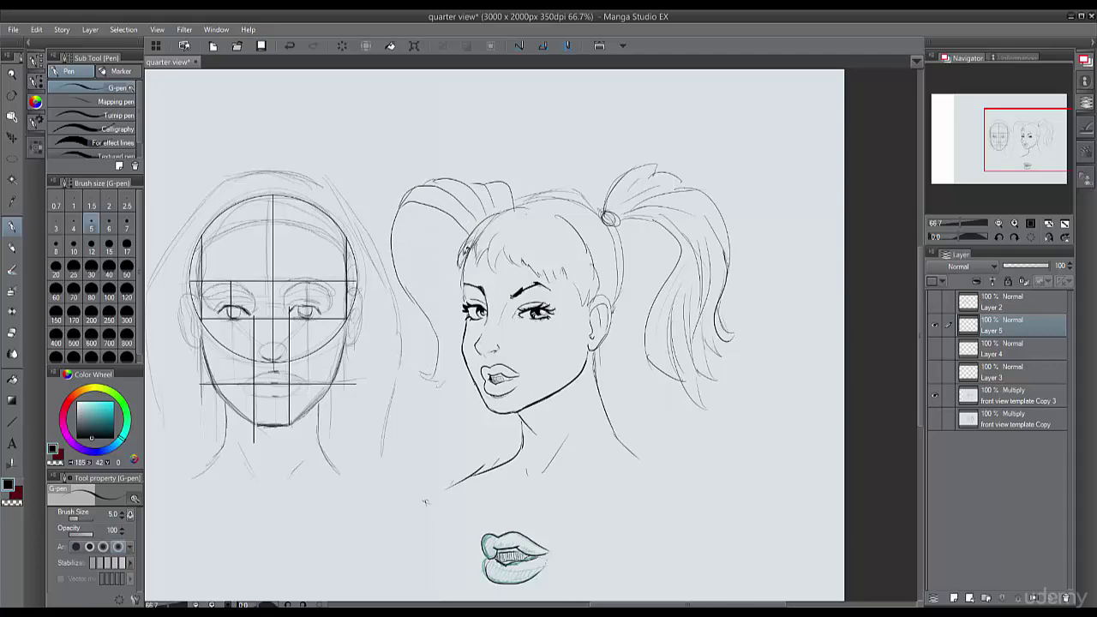
mouse_move(468, 240)
mouse_down()
mouse_move(437, 245)
mouse_move(440, 229)
mouse_move(435, 296)
mouse_move(429, 272)
mouse_move(452, 370)
mouse_up()
drag(463, 267, 453, 341)
drag(458, 222, 415, 275)
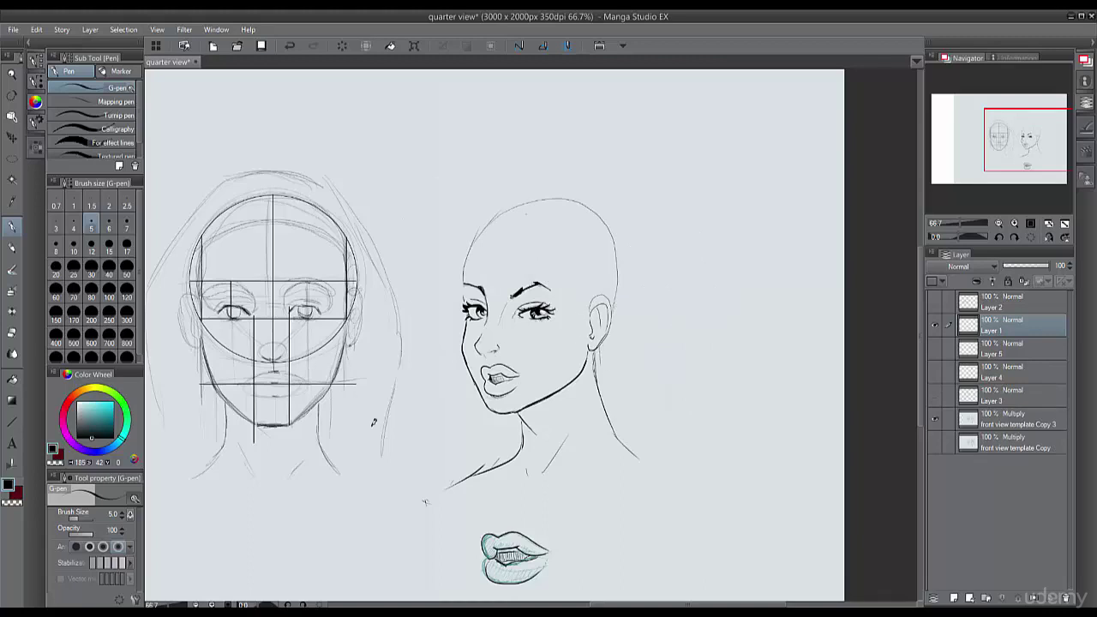
- Sketch a hair curve beside the front-view face's jaw and neck, undoing the extra hair-end strokes
mouse_move(350, 345)
mouse_down()
mouse_move(372, 430)
mouse_move(335, 417)
mouse_move(317, 444)
mouse_up()
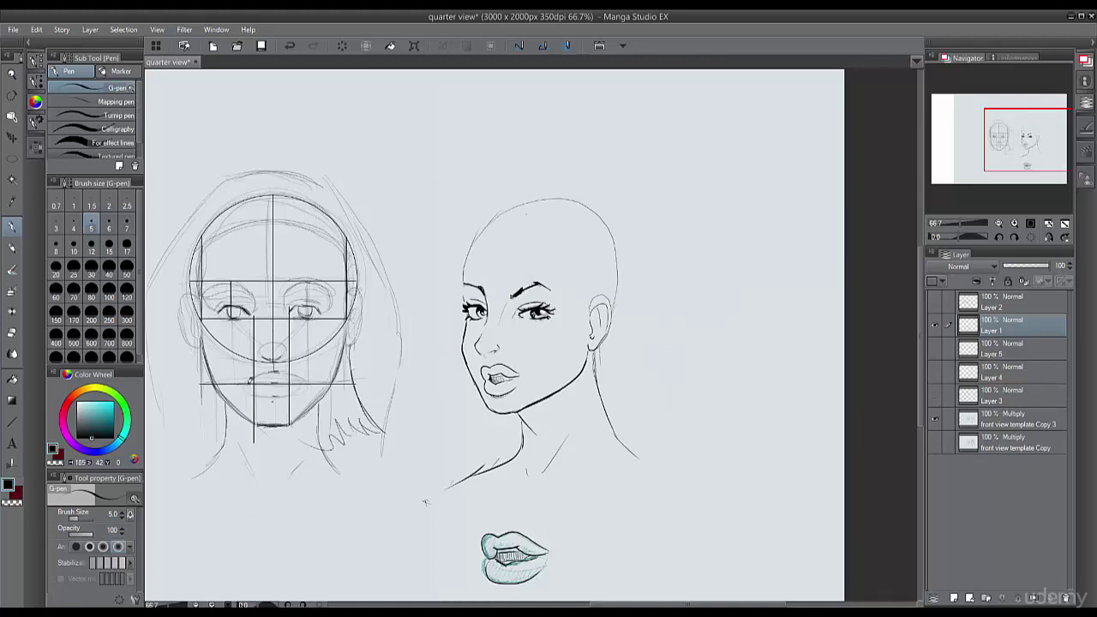
mouse_move(203, 368)
mouse_down()
mouse_move(156, 448)
mouse_move(233, 439)
mouse_up()
key(ctrl+z)
key(ctrl+z)
key(ctrl+z)
key(ctrl+z)
key(ctrl+z)
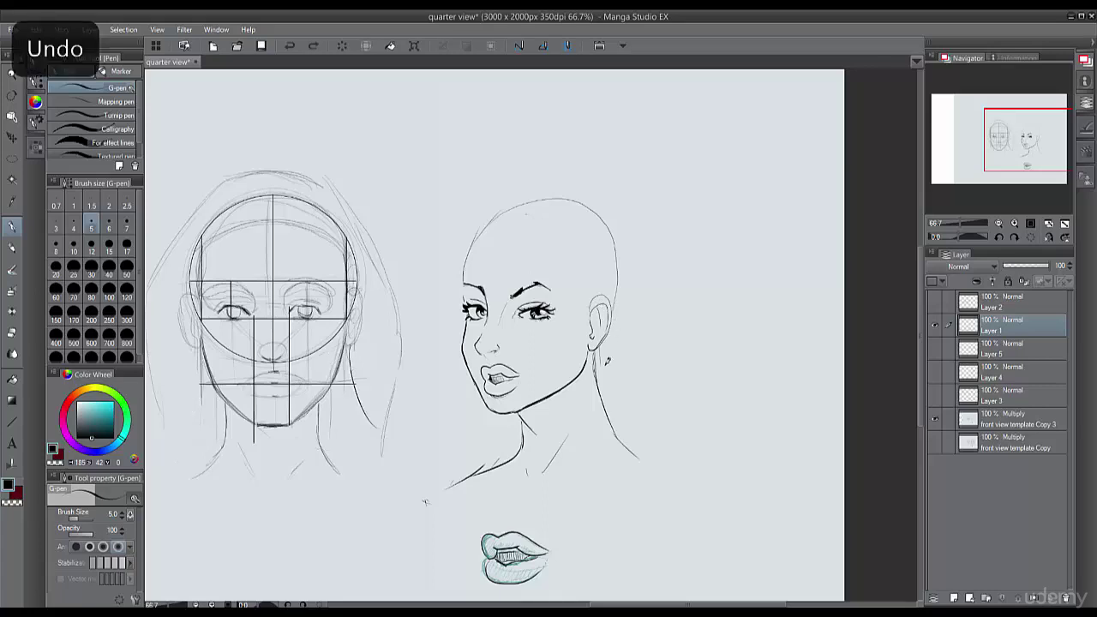
- Sketch short jagged hair behind the ear and neck, and hair tips below the chin of the three-quarter head
mouse_move(600, 345)
mouse_down()
mouse_move(592, 375)
mouse_move(605, 415)
mouse_up()
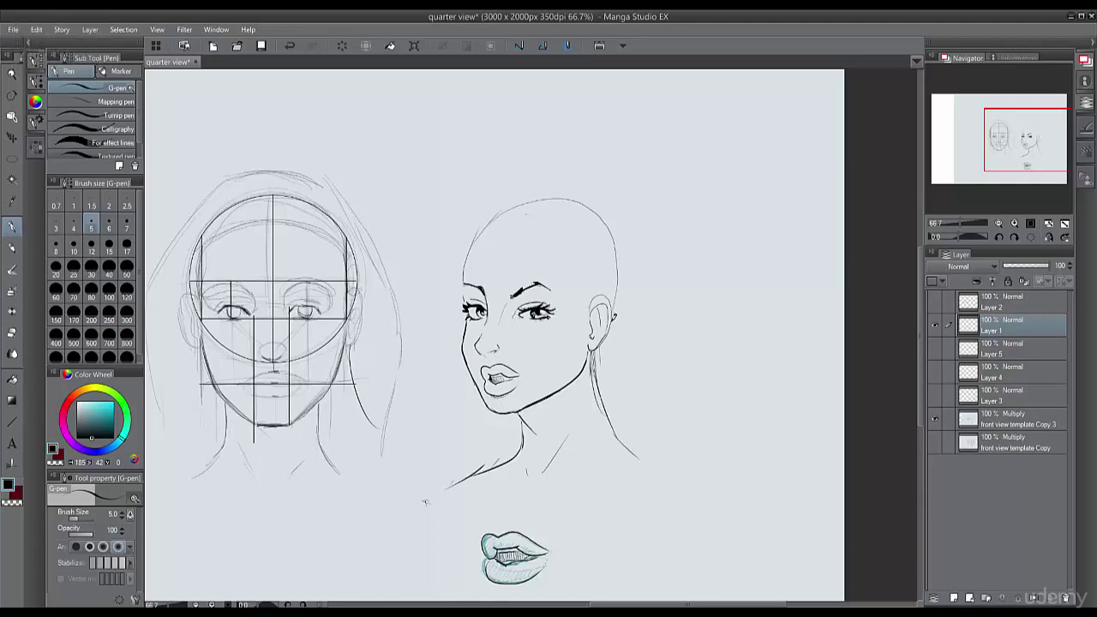
mouse_move(611, 327)
mouse_down()
mouse_move(650, 376)
mouse_move(612, 418)
mouse_up()
mouse_move(499, 416)
mouse_down()
mouse_move(485, 434)
mouse_move(522, 432)
mouse_up()
- Draw a side parting on the three-quarter head with hair sweeping down past the temple to the ear
drag(506, 229, 572, 208)
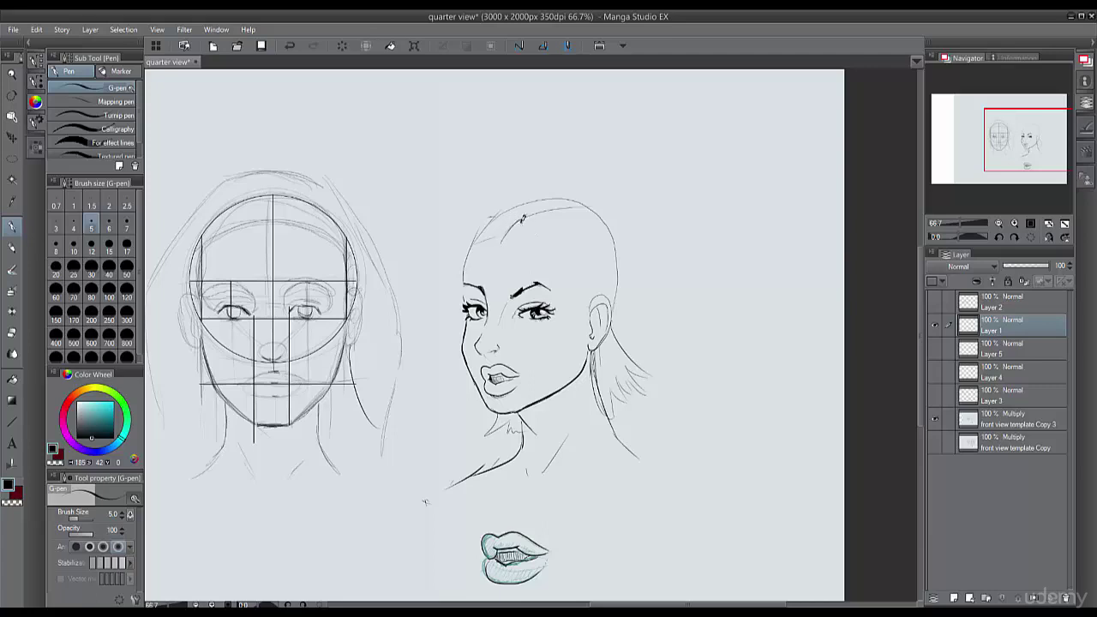
mouse_move(520, 220)
mouse_down()
mouse_move(566, 245)
mouse_move(591, 303)
mouse_up()
mouse_move(505, 240)
mouse_down()
mouse_move(582, 330)
mouse_move(590, 365)
mouse_up()
drag(592, 302, 592, 335)
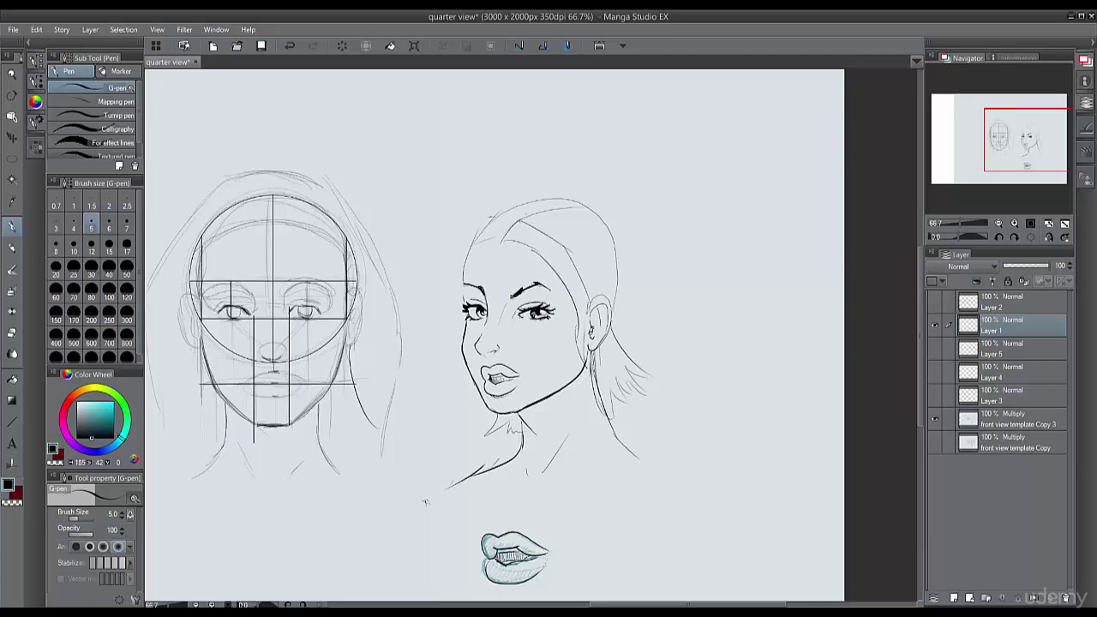
- Build up the short hair with strands over the crown, a jagged back layer around the ear and a side lock
drag(540, 217, 578, 245)
mouse_move(574, 200)
mouse_down()
mouse_move(617, 222)
mouse_move(633, 274)
mouse_move(619, 319)
mouse_up()
mouse_move(615, 276)
mouse_down()
mouse_move(605, 308)
mouse_move(590, 313)
mouse_up()
mouse_move(567, 240)
mouse_down()
mouse_move(600, 275)
mouse_move(583, 341)
mouse_move(592, 373)
mouse_up()
drag(581, 302, 576, 356)
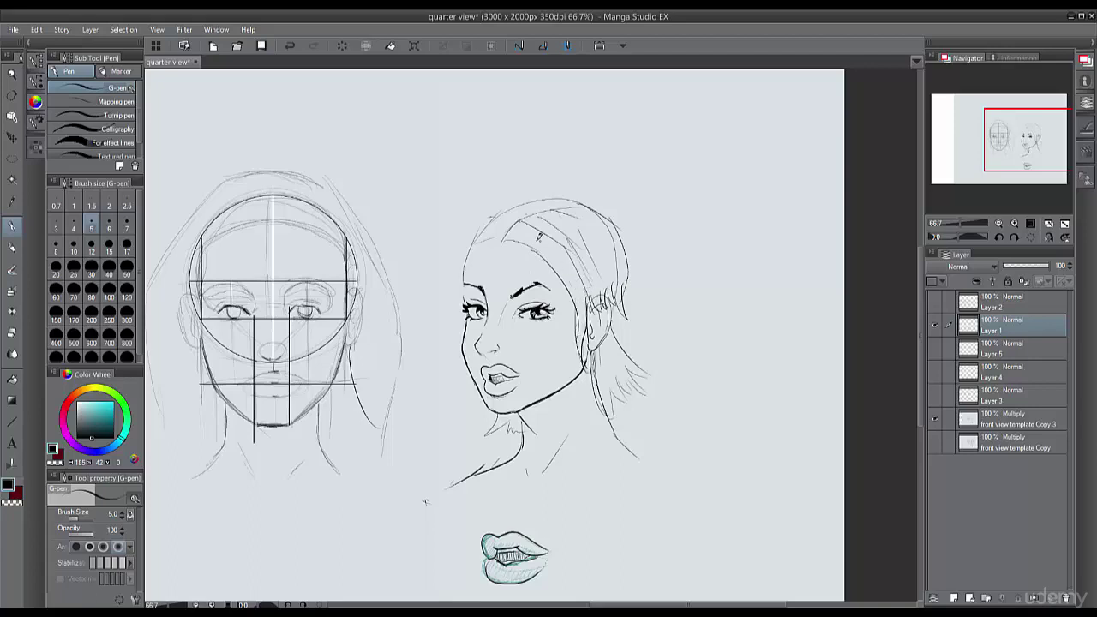
- Add further flow strands and outline the hair along the far forehead and crown of the three-quarter head
drag(540, 242, 642, 374)
mouse_move(502, 240)
mouse_down()
mouse_move(498, 212)
mouse_move(464, 250)
mouse_move(460, 305)
mouse_up()
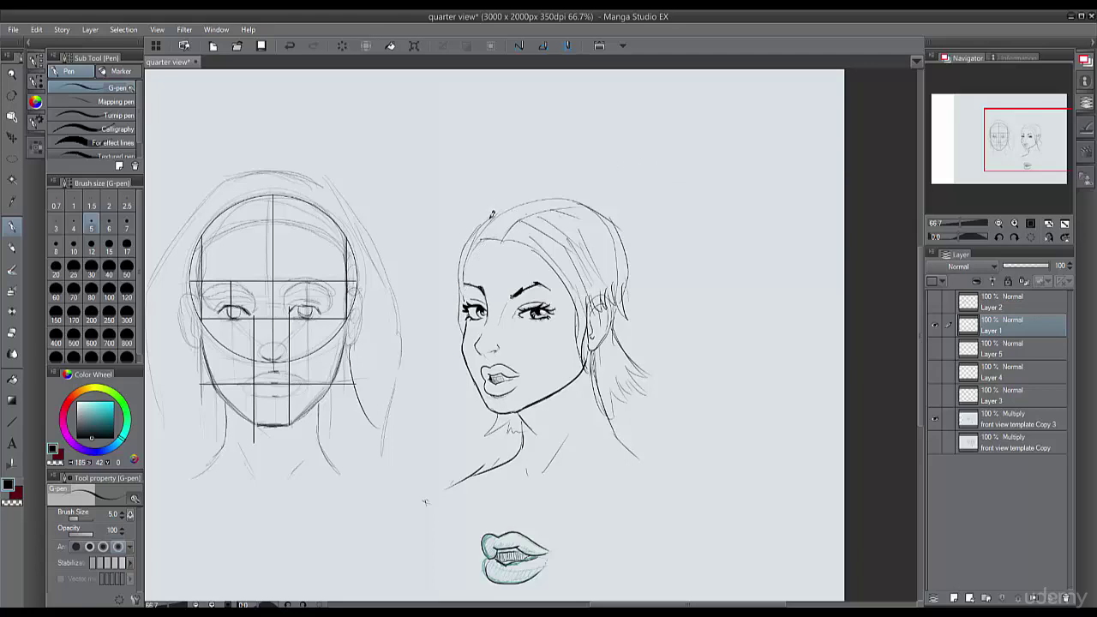
mouse_move(562, 194)
mouse_down()
mouse_move(507, 206)
mouse_move(480, 232)
mouse_up()
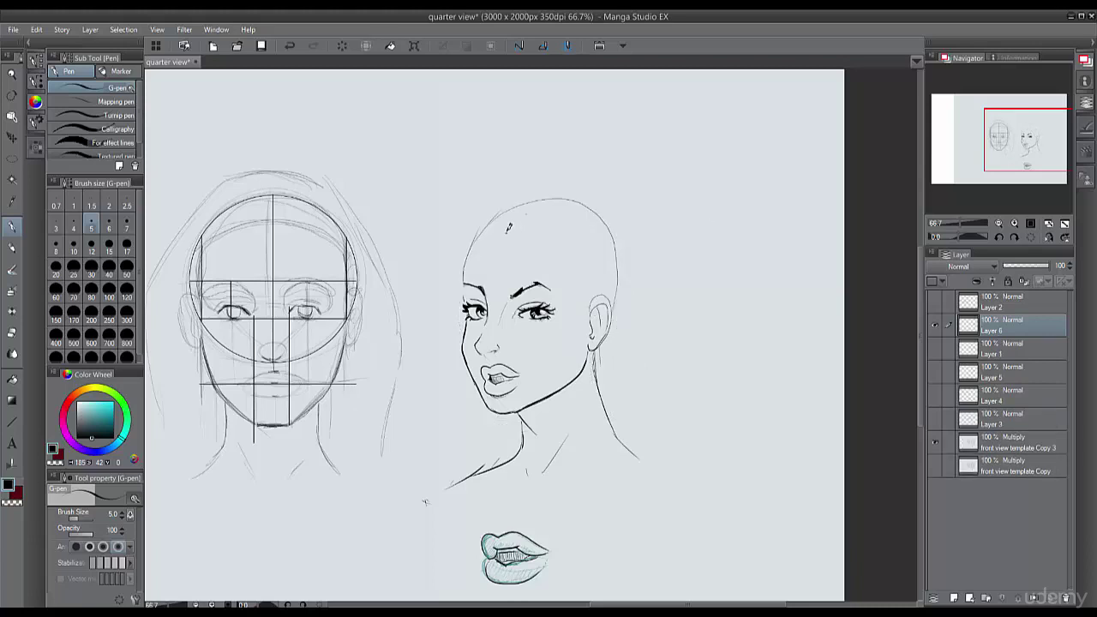
- Draw a front parting on the three-quarter head with long strands sweeping across the near eye and cheek, plus temple and crown strands
mouse_move(503, 222)
mouse_down()
mouse_move(519, 270)
mouse_move(517, 336)
mouse_up()
drag(521, 227, 535, 369)
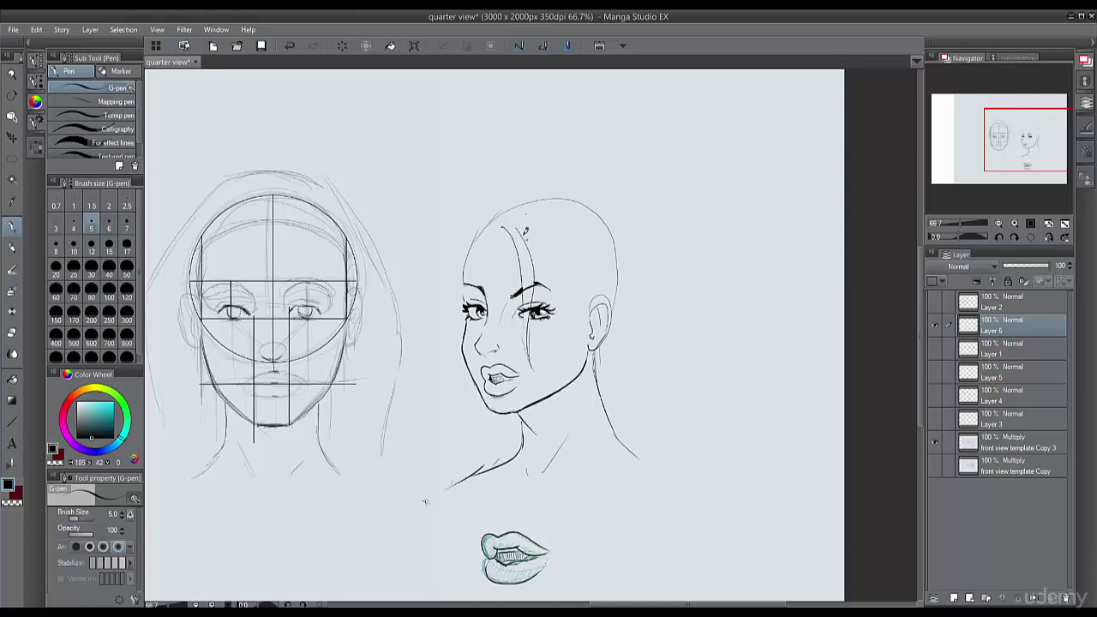
drag(521, 231, 571, 358)
drag(540, 245, 588, 375)
drag(555, 283, 597, 379)
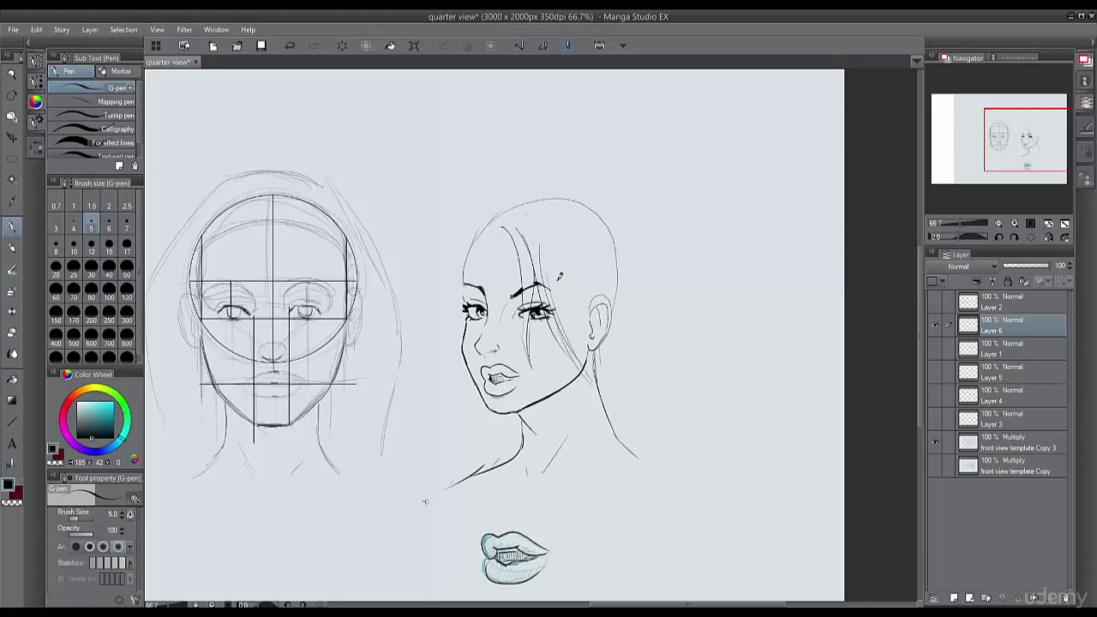
drag(559, 279, 579, 336)
drag(571, 261, 590, 294)
drag(563, 221, 588, 252)
- Outline the far-side hair from the parting down past the far cheek, with loose strands ending below the chin
drag(470, 233, 510, 223)
mouse_move(477, 231)
mouse_down()
mouse_move(457, 271)
mouse_move(454, 261)
mouse_move(450, 408)
mouse_up()
mouse_move(459, 305)
mouse_down()
mouse_move(450, 411)
mouse_move(462, 426)
mouse_up()
drag(459, 324, 470, 453)
drag(471, 377, 472, 448)
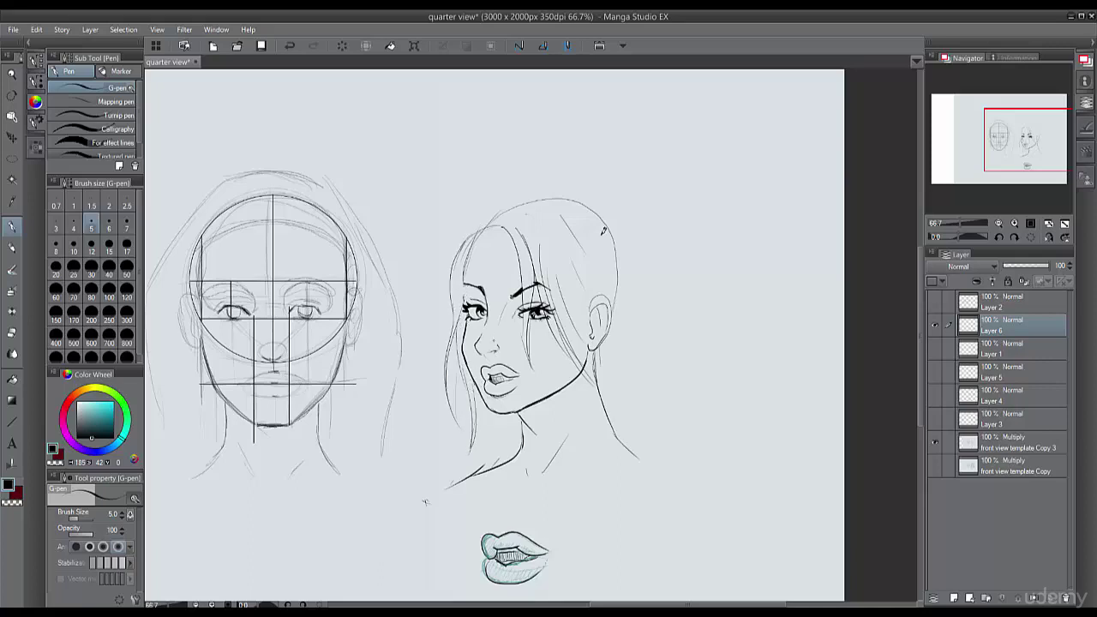
- Add strands running from the crown and temple in front of the ear down to the neck
drag(564, 284, 603, 425)
drag(605, 384, 606, 435)
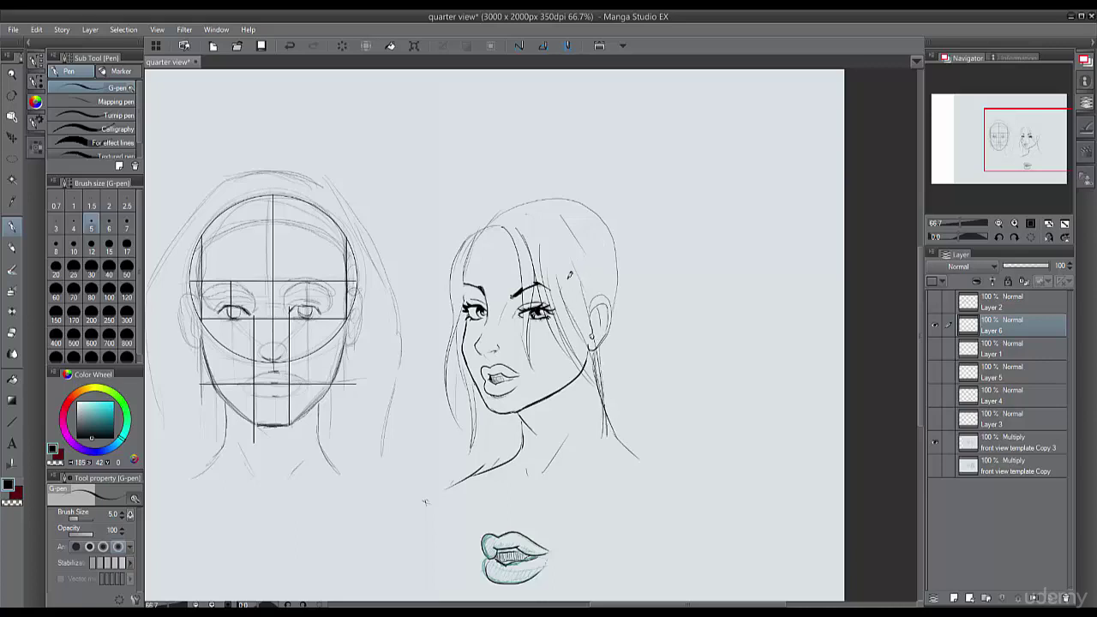
drag(572, 292, 602, 394)
drag(576, 233, 591, 274)
- Outline the hair's volume over the crown and down the back of the head to below the shoulder line
drag(502, 213, 559, 199)
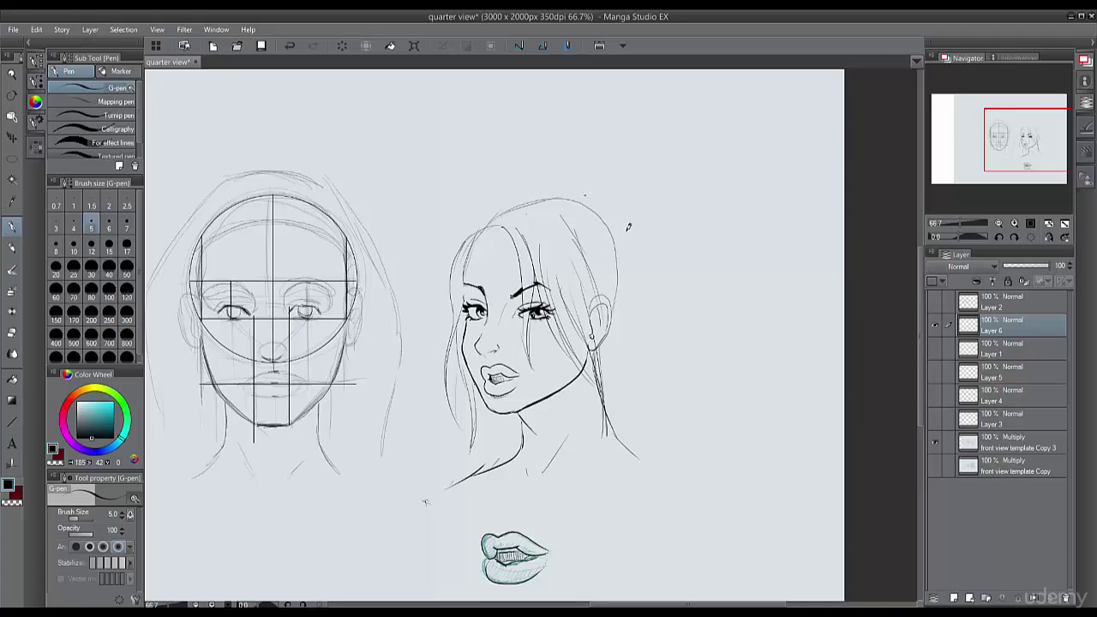
mouse_move(624, 228)
mouse_down()
mouse_move(562, 193)
mouse_move(476, 223)
mouse_up()
mouse_move(585, 195)
mouse_down()
mouse_move(627, 225)
mouse_move(638, 343)
mouse_up()
mouse_move(635, 271)
mouse_down()
mouse_move(641, 319)
mouse_move(622, 393)
mouse_up()
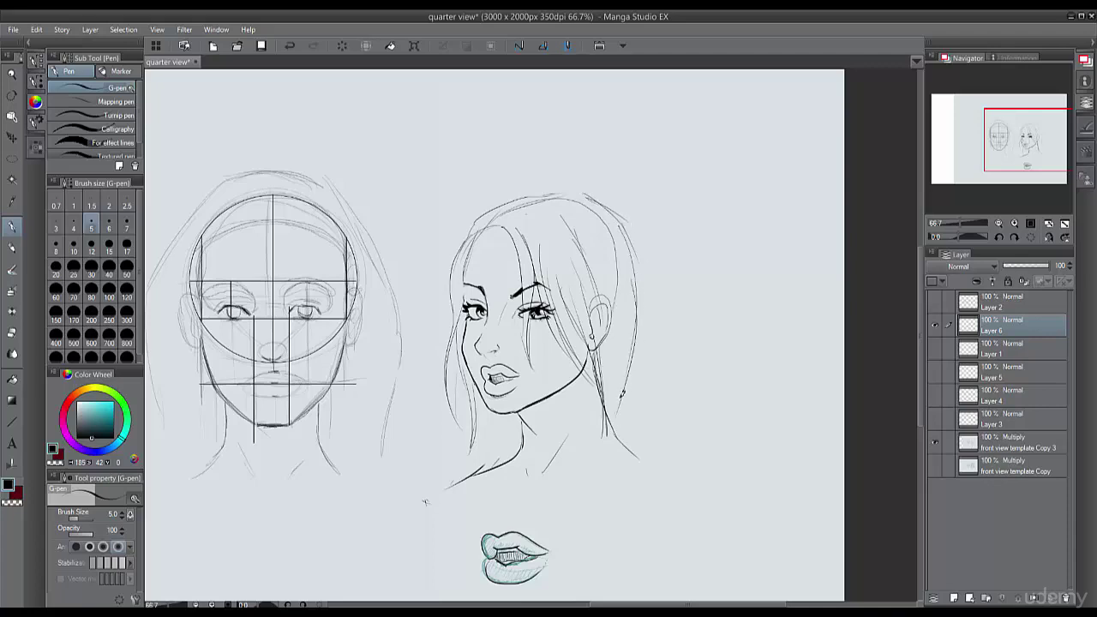
drag(640, 315, 617, 520)
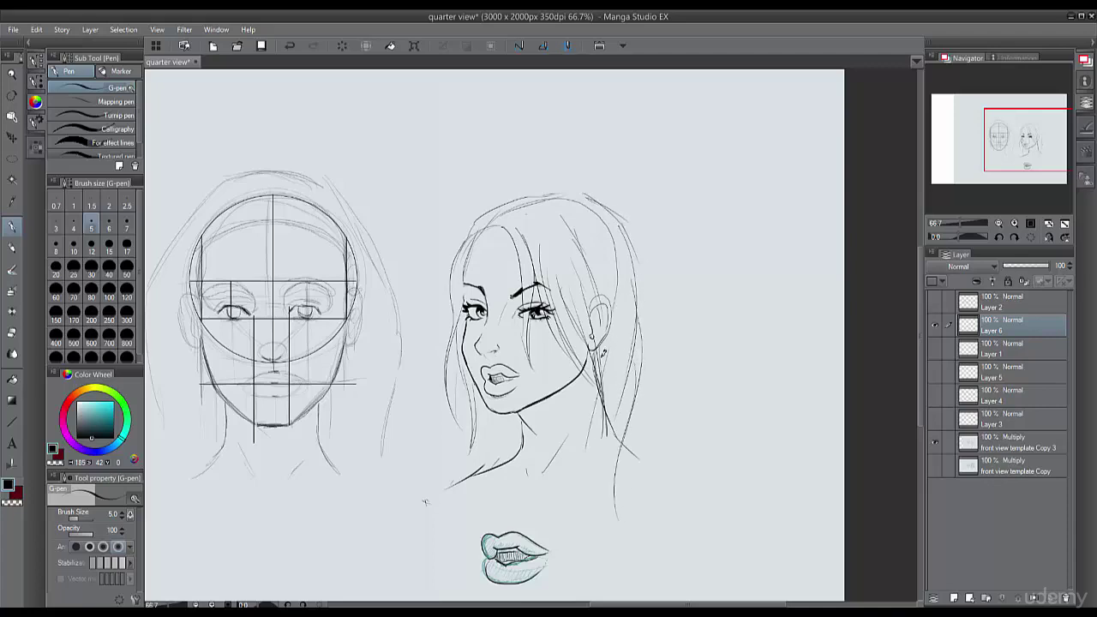
- Fill in long straight strands falling behind the ear and neck to the shoulder, and reinforce the lock crossing the ear
drag(596, 350, 599, 513)
drag(606, 371, 602, 511)
mouse_move(604, 414)
mouse_down()
mouse_move(625, 551)
mouse_move(636, 514)
mouse_up()
drag(637, 399, 656, 521)
drag(572, 265, 595, 341)
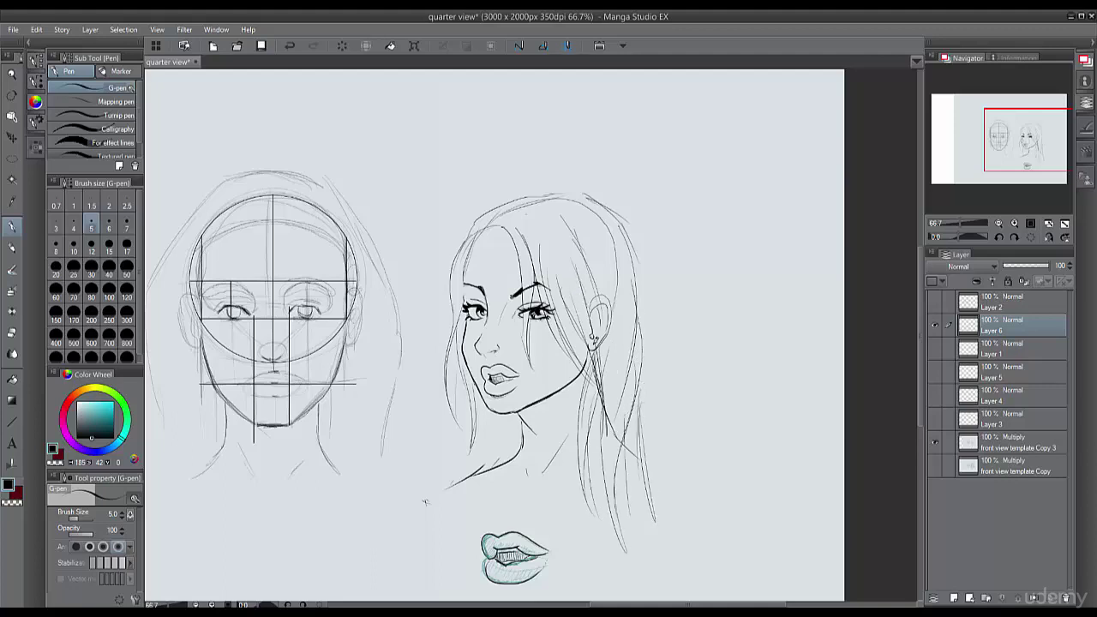
drag(564, 283, 606, 409)
drag(593, 356, 612, 431)
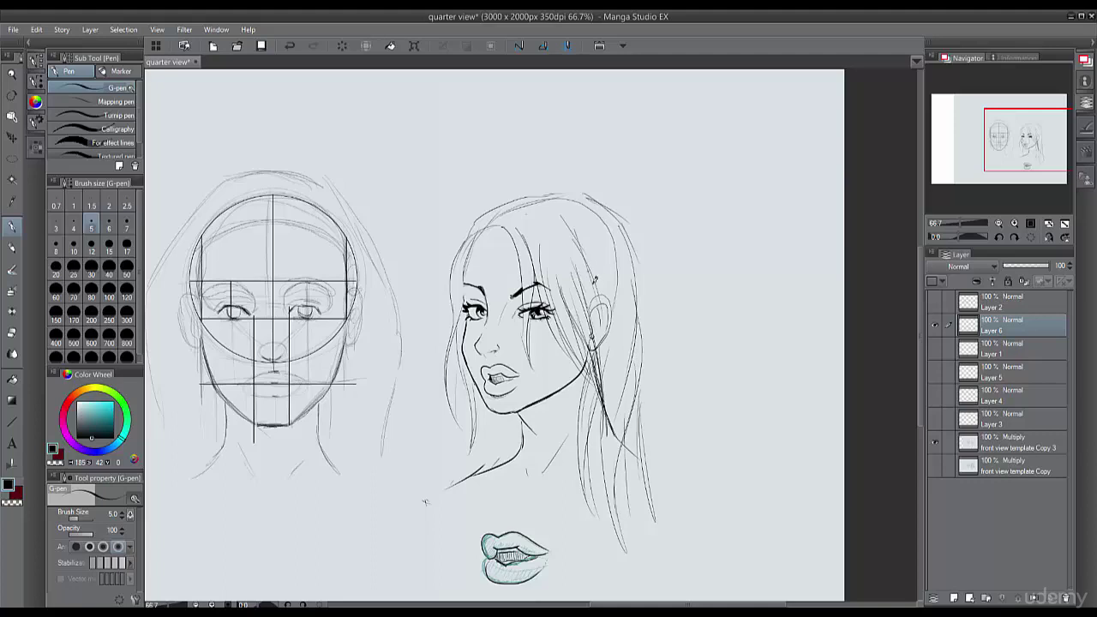
- Add flow strands down the back of the head, undo the last stroke, and darken the far-side lock beside the cheek
mouse_move(587, 230)
mouse_down()
mouse_move(606, 344)
mouse_move(609, 253)
mouse_move(629, 316)
mouse_move(617, 276)
mouse_up()
drag(619, 279, 631, 389)
drag(627, 242, 637, 299)
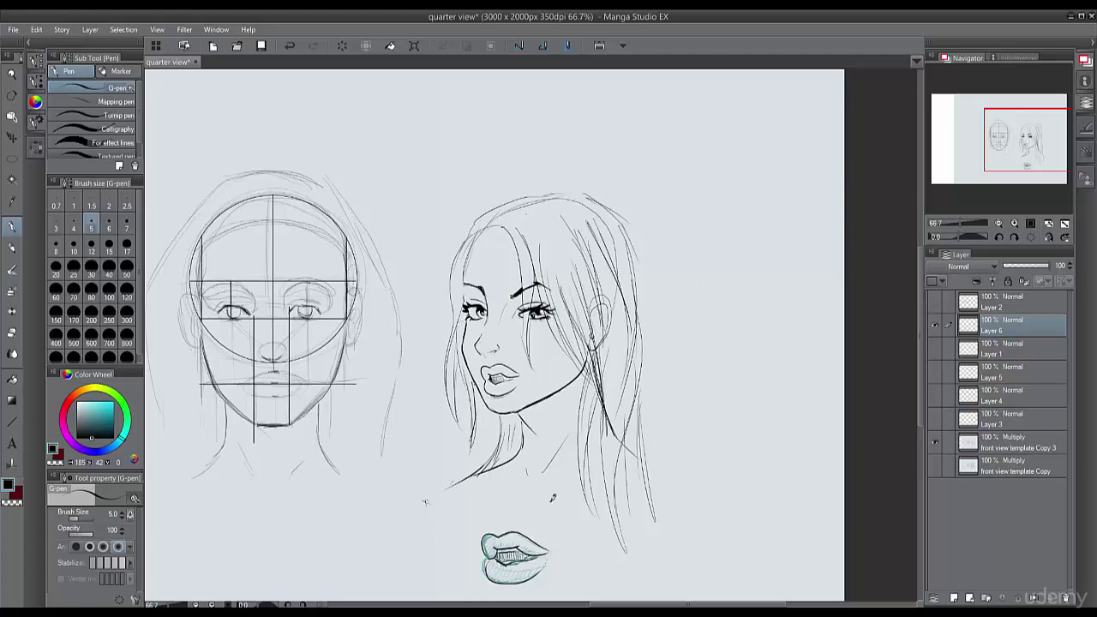
key(ctrl+z)
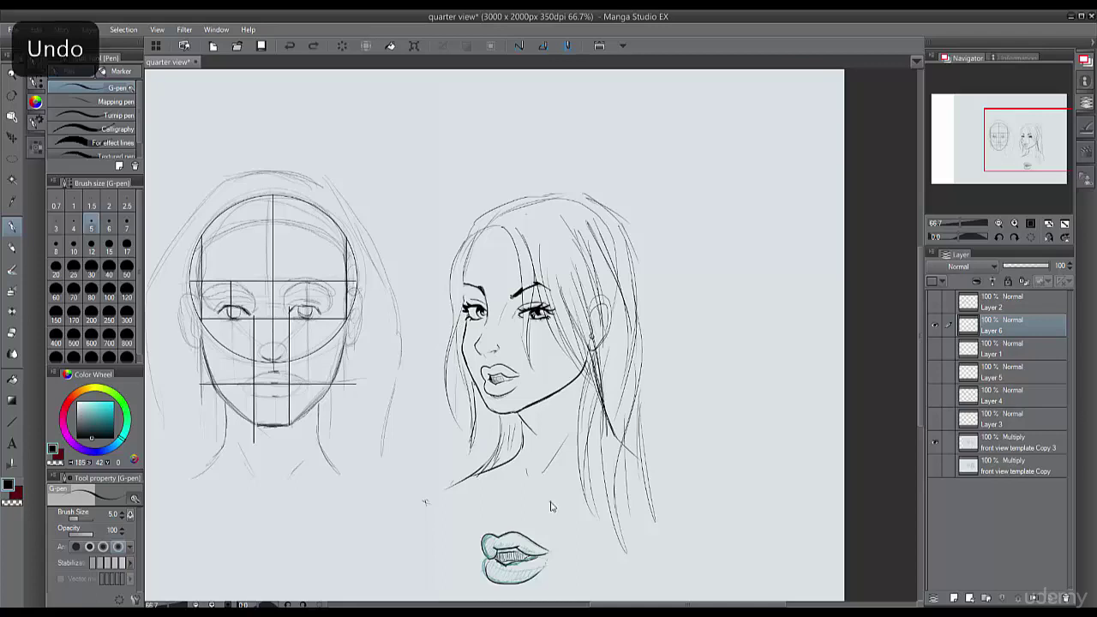
drag(464, 312, 452, 414)
drag(458, 345, 470, 449)
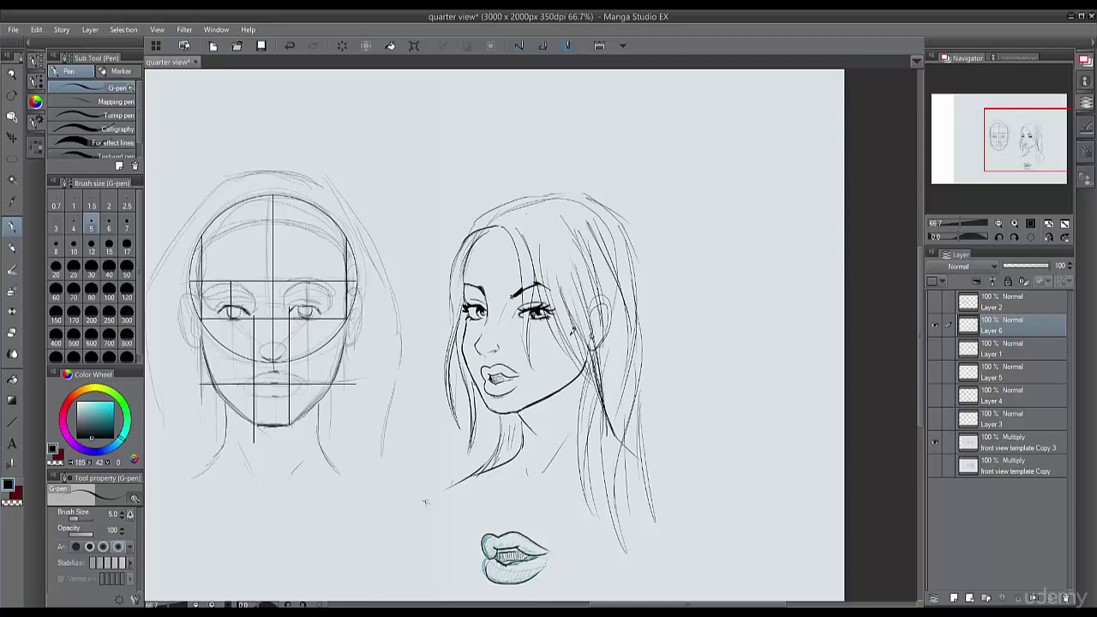
- Hide the long straight hairstyle on Layer 6 and create a new layer for another hairstyle
click(935, 325)
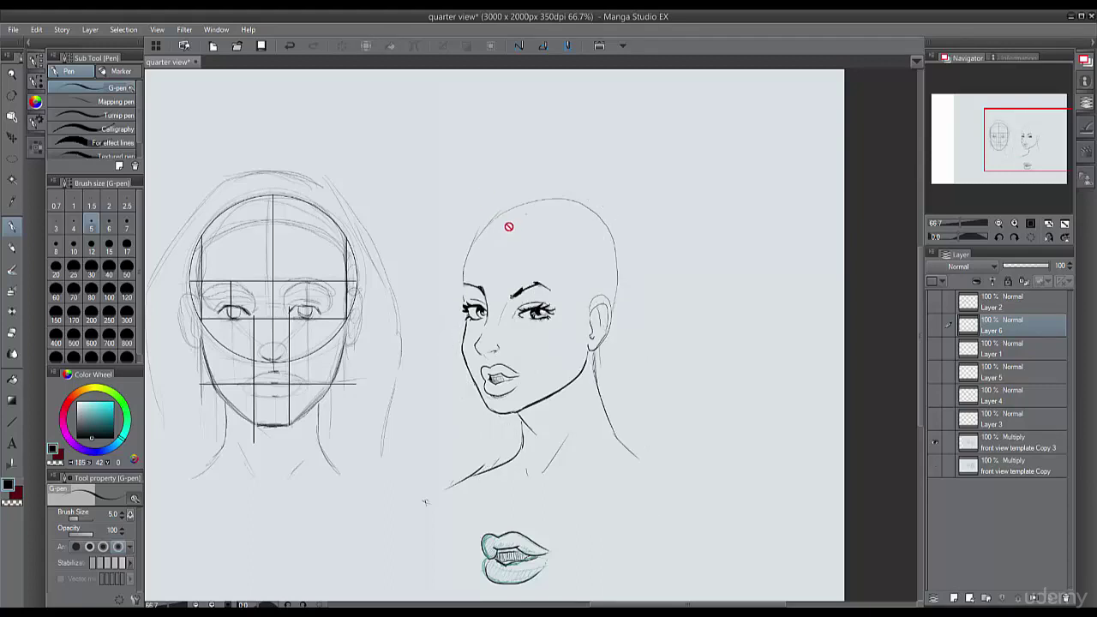
click(954, 597)
click(499, 246)
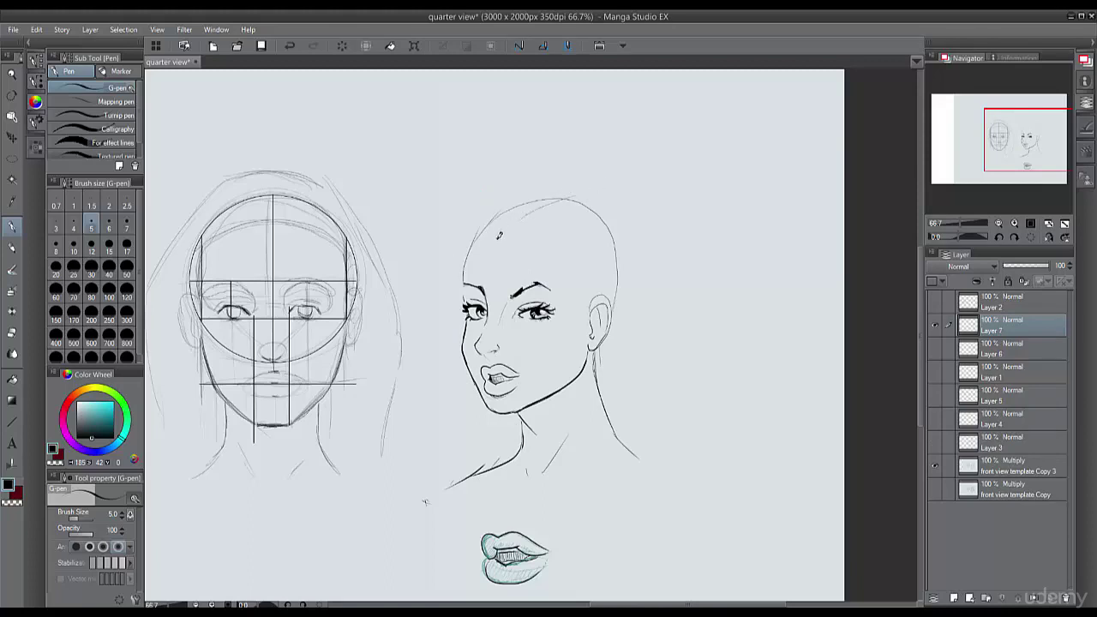
- Draw a raised hairline at the forehead with a long front lock sweeping to the jaw and wisps over the near eye
drag(496, 242, 518, 216)
mouse_move(520, 256)
mouse_down()
mouse_move(542, 215)
mouse_move(557, 228)
mouse_move(499, 241)
mouse_move(530, 215)
mouse_move(566, 253)
mouse_move(553, 242)
mouse_move(550, 255)
mouse_move(551, 243)
mouse_move(589, 379)
mouse_up()
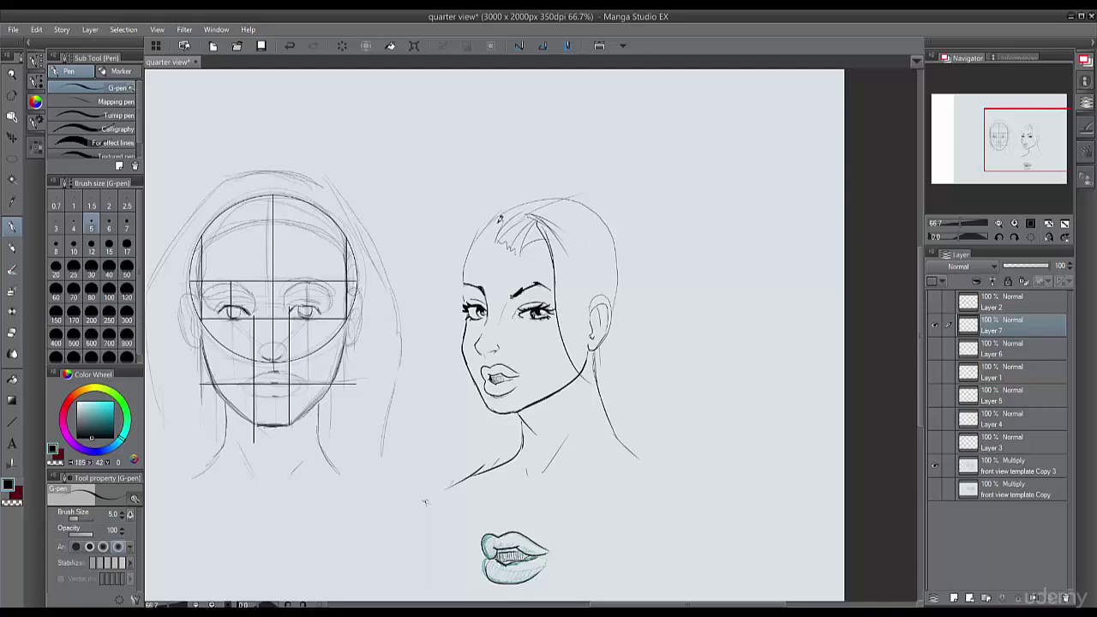
mouse_move(495, 220)
mouse_down()
mouse_move(533, 192)
mouse_move(558, 200)
mouse_move(578, 233)
mouse_move(595, 388)
mouse_up()
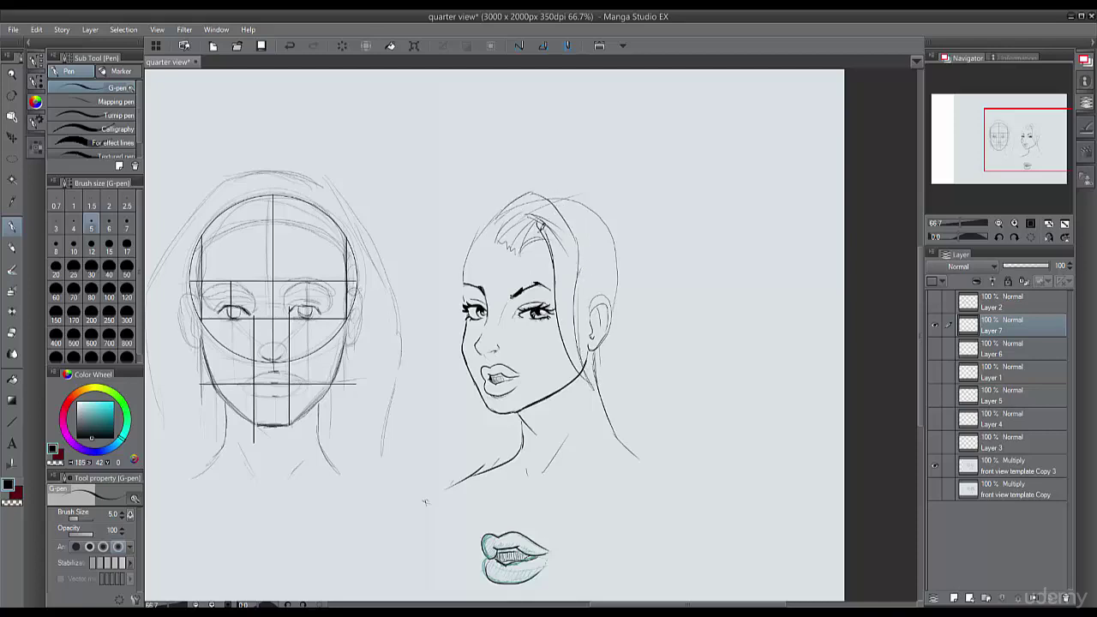
mouse_move(540, 221)
mouse_down()
mouse_move(504, 222)
mouse_move(525, 210)
mouse_move(554, 236)
mouse_move(515, 230)
mouse_move(534, 210)
mouse_move(582, 207)
mouse_move(529, 349)
mouse_up()
drag(536, 235, 524, 340)
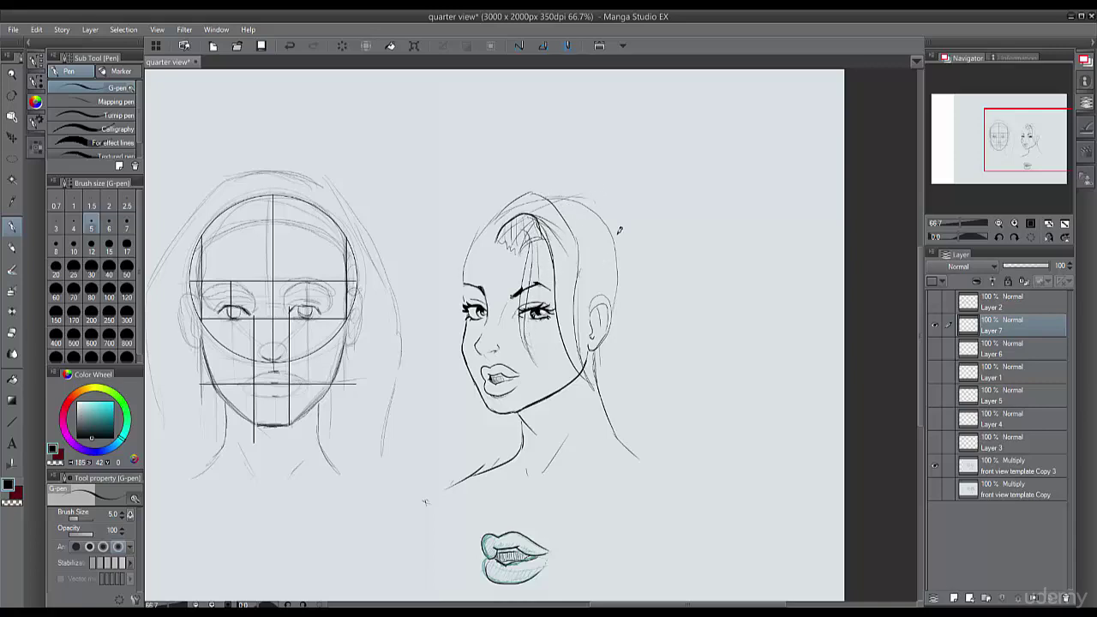
- Draw the back of the hair swept around the ear, with flared lengths falling behind the neck to the shoulder
drag(598, 198, 635, 288)
mouse_move(590, 348)
mouse_down()
mouse_move(644, 334)
mouse_move(602, 303)
mouse_move(627, 330)
mouse_move(598, 314)
mouse_move(614, 310)
mouse_up()
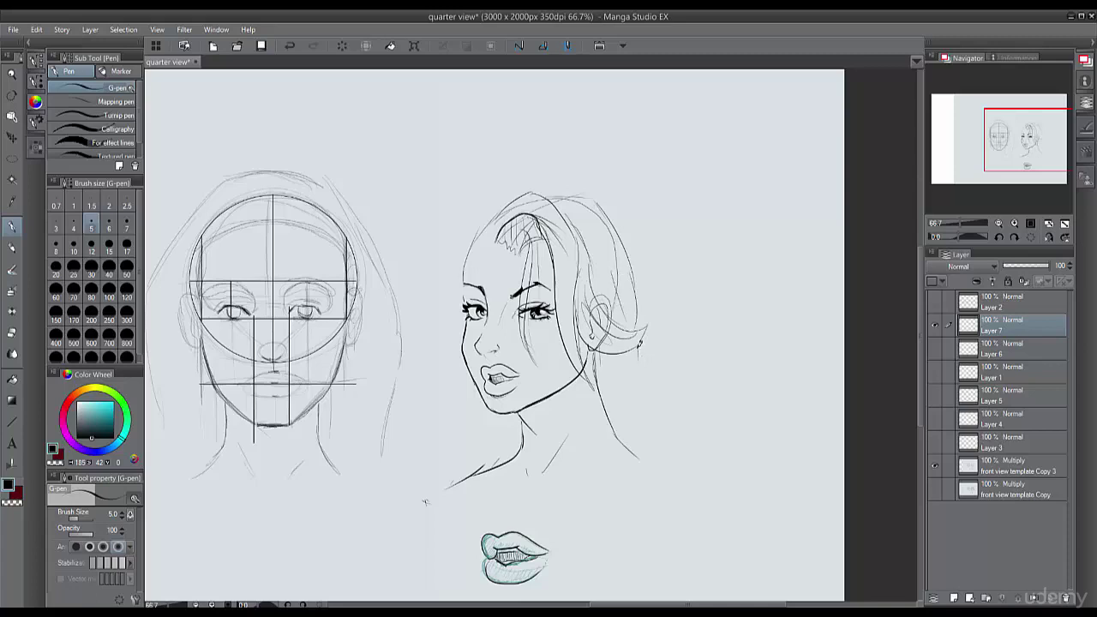
mouse_move(639, 346)
mouse_down()
mouse_move(634, 397)
mouse_move(655, 456)
mouse_up()
mouse_move(600, 348)
mouse_down()
mouse_move(584, 439)
mouse_move(596, 471)
mouse_up()
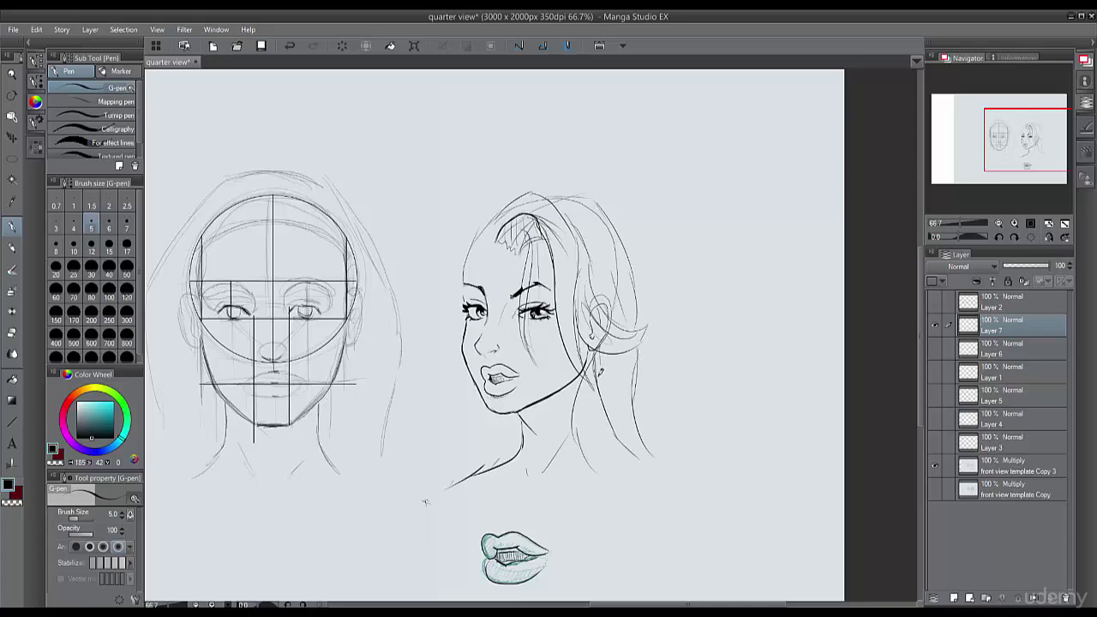
mouse_move(600, 377)
mouse_down()
mouse_move(607, 456)
mouse_move(609, 377)
mouse_move(590, 394)
mouse_move(629, 463)
mouse_up()
mouse_move(600, 403)
mouse_down()
mouse_move(656, 484)
mouse_move(651, 471)
mouse_up()
drag(639, 399, 669, 471)
drag(625, 362, 629, 424)
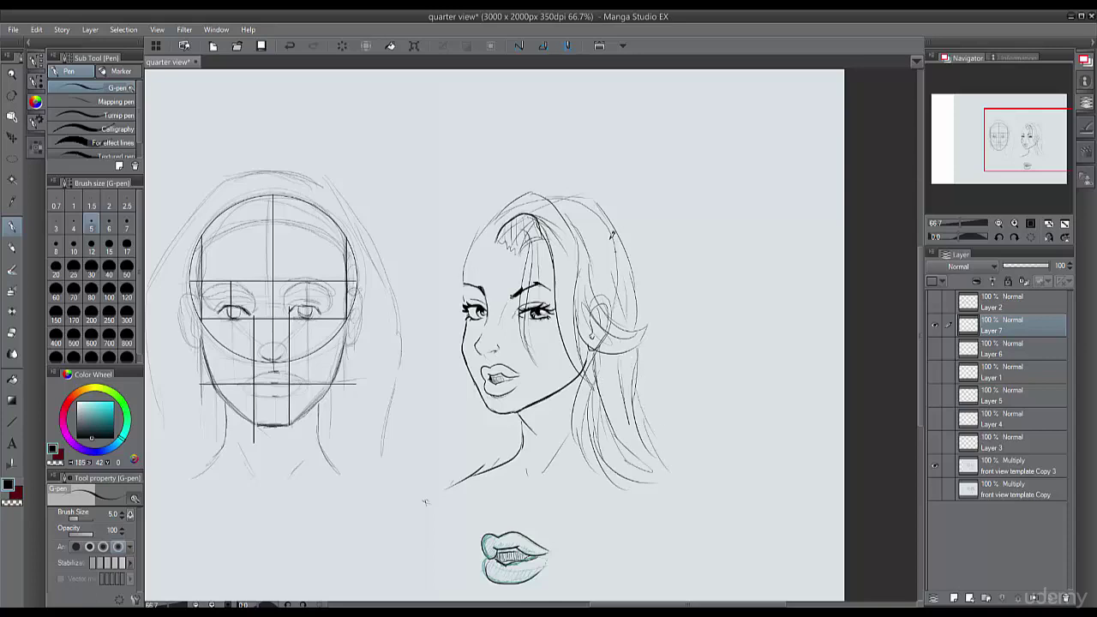
- Add strands sweeping from the back of the head over the ear, and a small curl at the far forehead
mouse_move(600, 237)
mouse_down()
mouse_move(623, 288)
mouse_move(594, 247)
mouse_move(629, 322)
mouse_move(604, 298)
mouse_move(644, 313)
mouse_move(646, 327)
mouse_move(624, 337)
mouse_move(642, 308)
mouse_move(631, 345)
mouse_up()
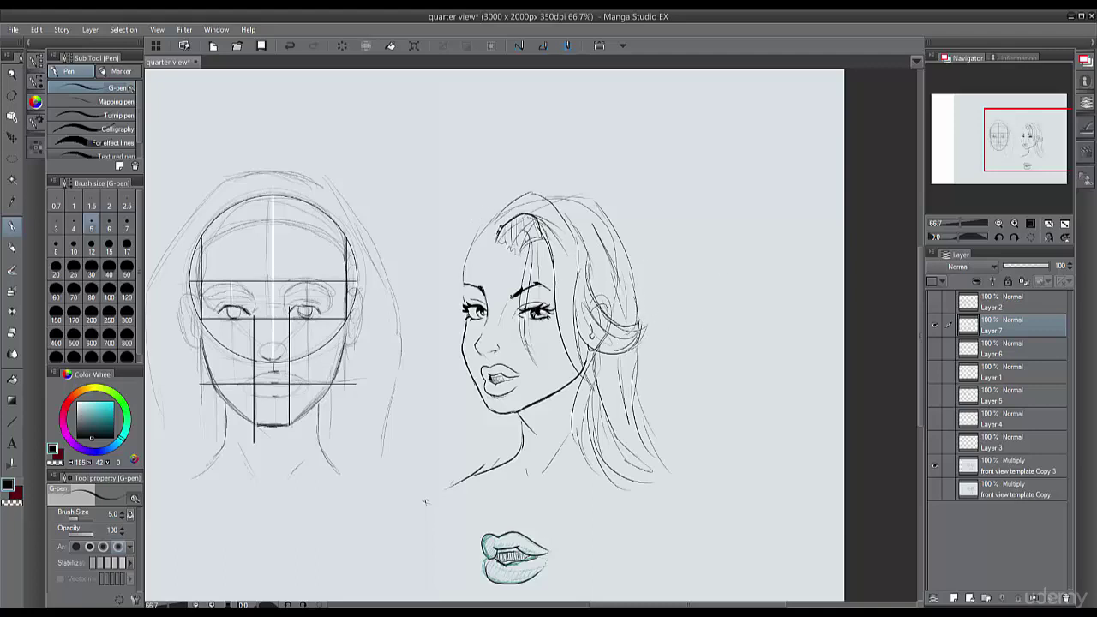
mouse_move(495, 235)
mouse_down()
mouse_move(458, 222)
mouse_move(447, 254)
mouse_move(458, 255)
mouse_up()
mouse_move(484, 198)
mouse_down()
mouse_move(452, 220)
mouse_move(461, 281)
mouse_move(459, 245)
mouse_up()
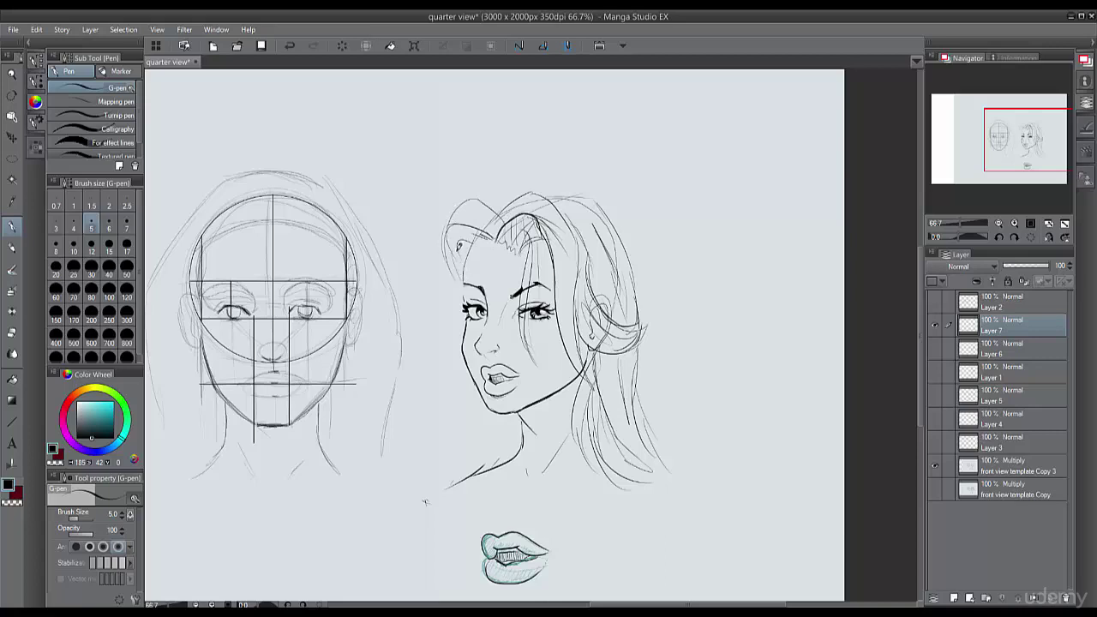
drag(477, 377, 437, 433)
drag(479, 401, 469, 456)
key(ctrl+z)
key(ctrl+z)
key(ctrl+z)
key(ctrl+z)
key(ctrl+z)
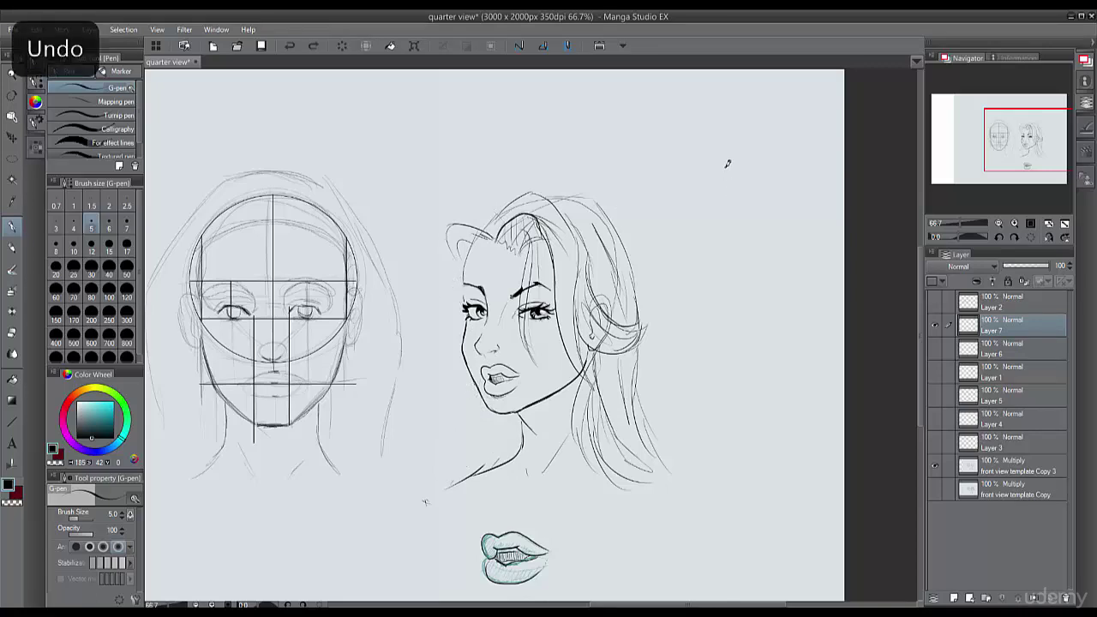
key(ctrl+z)
- Draw the far-side fringe curling off the forehead, with a full outer wave flicking out beside the cheek and strands below it
drag(449, 226, 435, 335)
drag(457, 237, 479, 243)
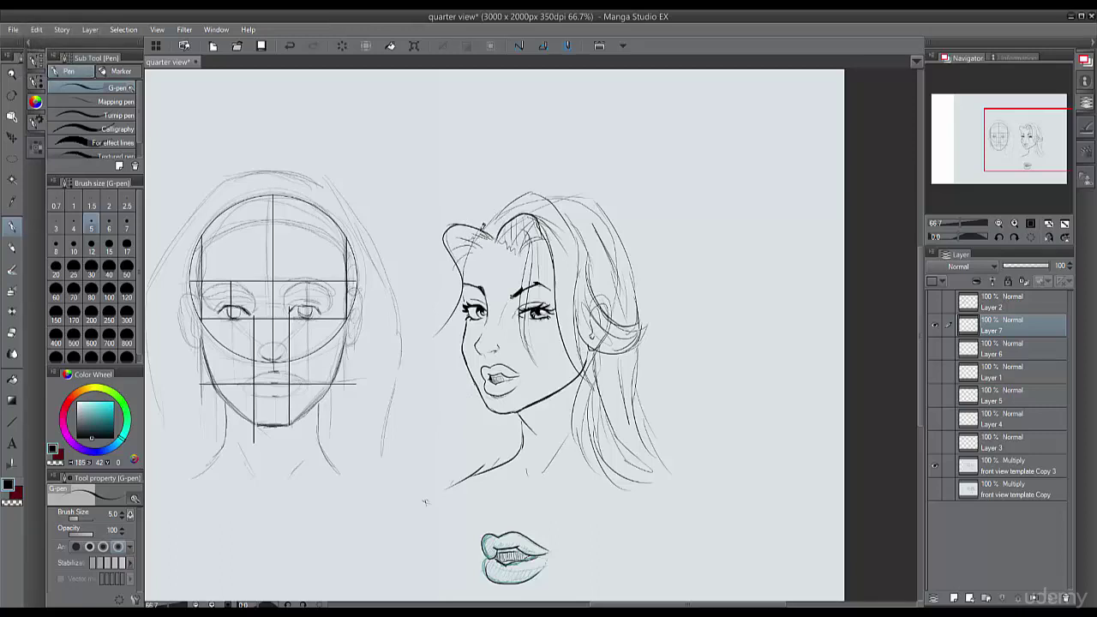
mouse_move(508, 206)
mouse_down()
mouse_move(467, 204)
mouse_move(426, 251)
mouse_move(446, 302)
mouse_move(405, 352)
mouse_up()
mouse_move(459, 300)
mouse_down()
mouse_move(454, 331)
mouse_move(416, 369)
mouse_move(419, 398)
mouse_up()
drag(434, 360, 441, 412)
drag(451, 338, 436, 437)
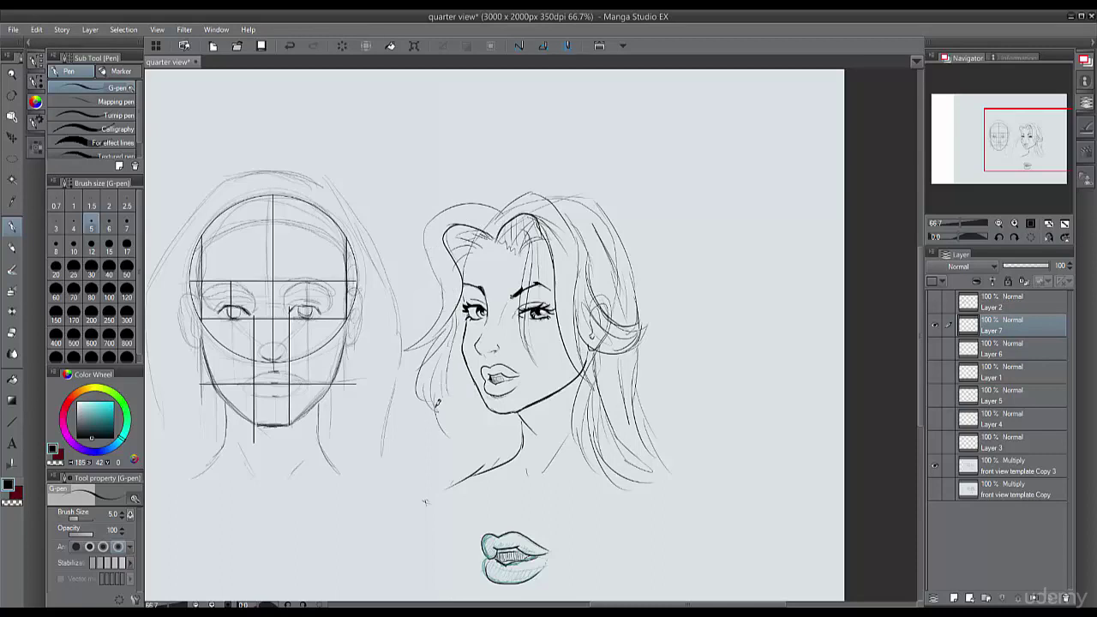
- Extend the far-side hair past the chin in wavy strands, ending in a flared tip over the far shoulder
drag(444, 399, 430, 479)
drag(451, 452, 429, 488)
drag(462, 418, 451, 454)
mouse_move(467, 373)
mouse_down()
mouse_move(481, 456)
mouse_move(389, 499)
mouse_up()
drag(415, 495, 460, 477)
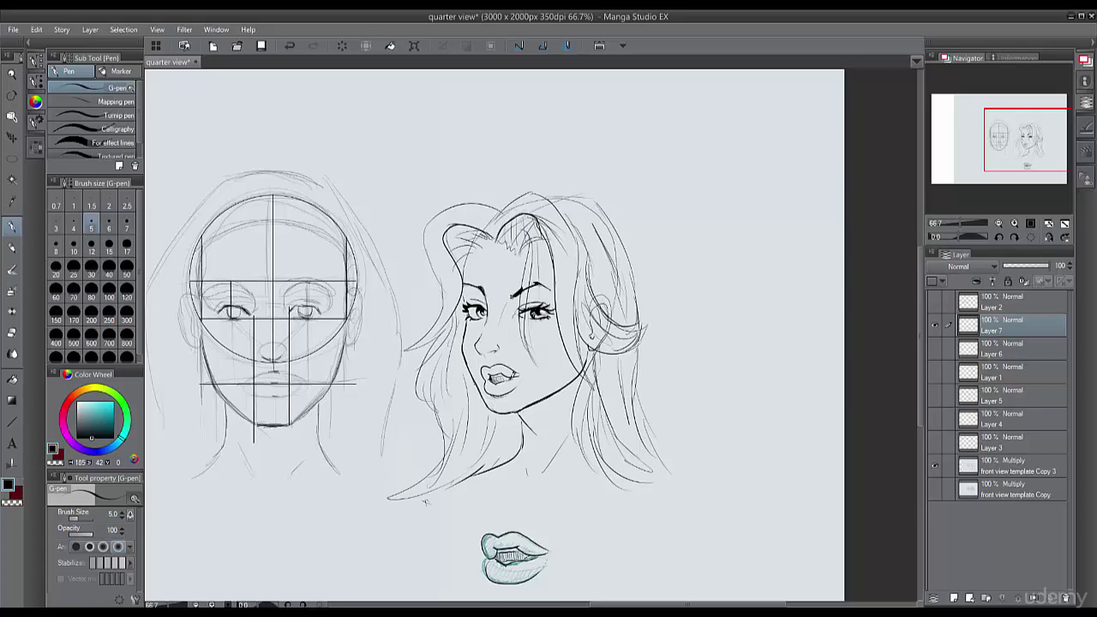
- Darken the outlines of the far-side wave, the near front lock and the strands running past the ear to the neck
drag(433, 221, 412, 343)
drag(487, 235, 448, 235)
mouse_move(540, 189)
mouse_down()
mouse_move(573, 225)
mouse_move(579, 381)
mouse_up()
mouse_move(591, 272)
mouse_down()
mouse_move(590, 322)
mouse_move(605, 341)
mouse_move(633, 338)
mouse_move(595, 464)
mouse_up()
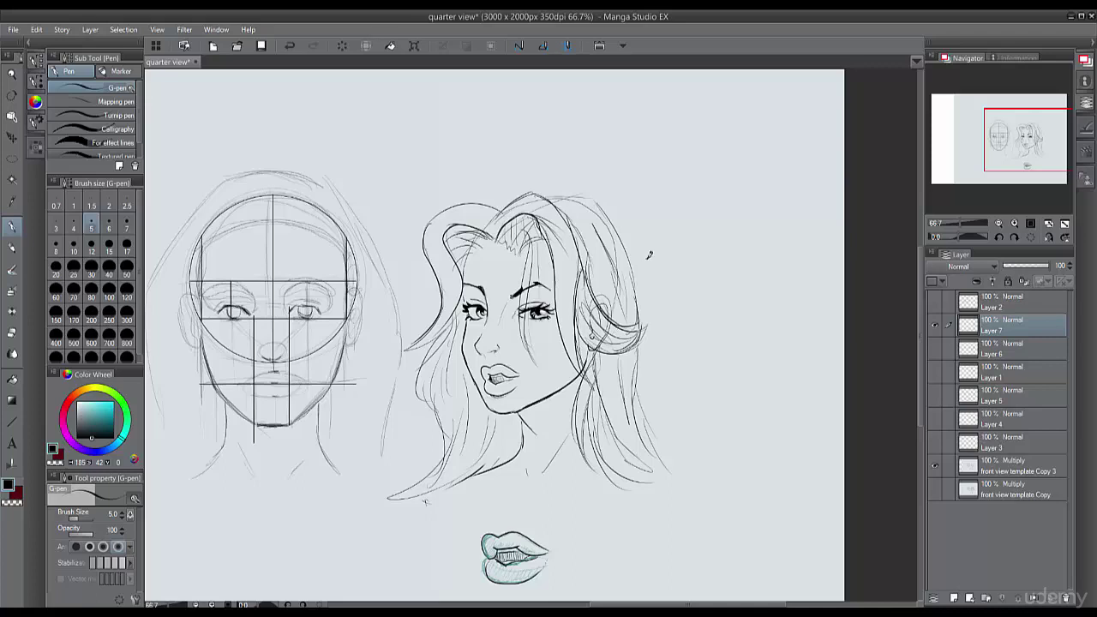
- Widen the hair behind the head with outer strands flaring out past the near shoulder
mouse_move(612, 230)
mouse_down()
mouse_move(658, 349)
mouse_move(648, 396)
mouse_up()
mouse_move(660, 360)
mouse_down()
mouse_move(679, 468)
mouse_move(678, 433)
mouse_up()
drag(662, 394, 702, 454)
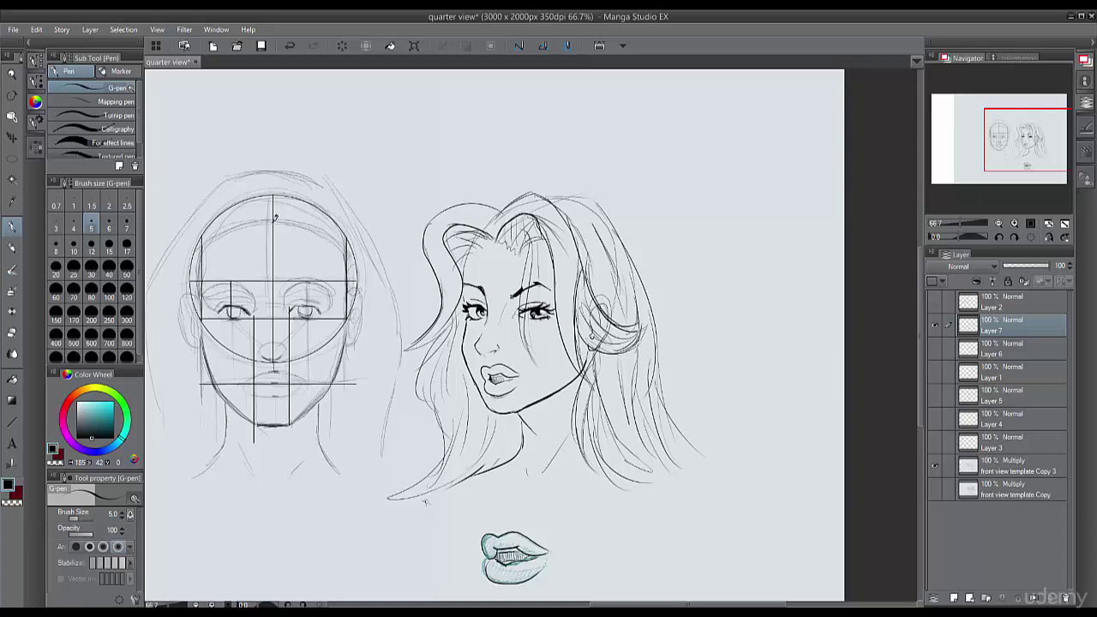
drag(273, 217, 325, 376)
drag(282, 243, 339, 387)
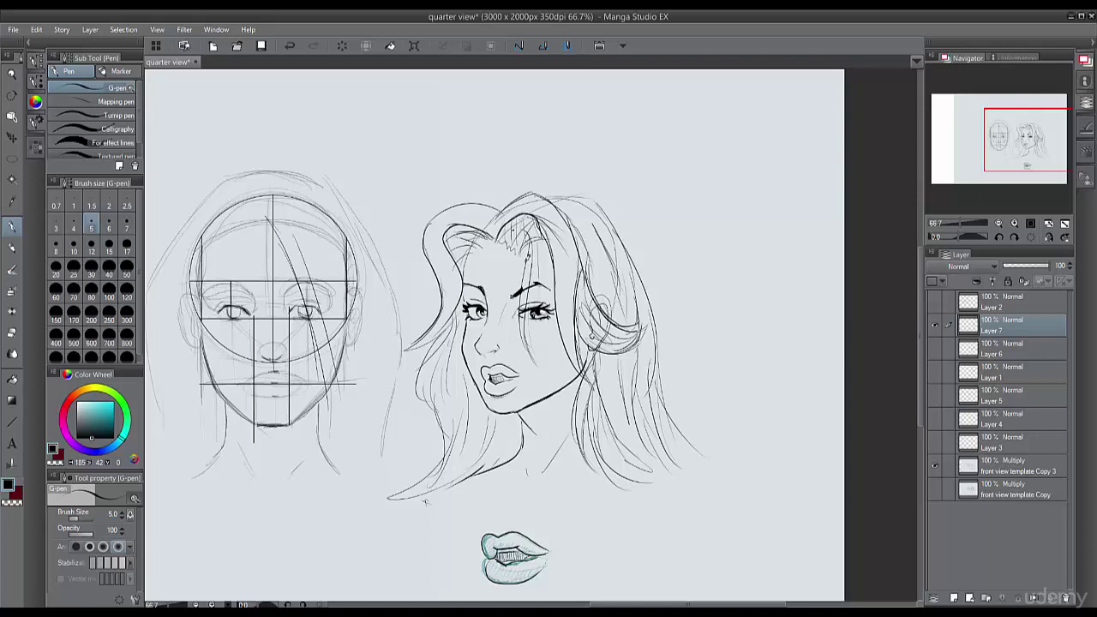
mouse_move(517, 228)
mouse_down()
mouse_move(556, 396)
mouse_move(569, 382)
mouse_up()
mouse_move(535, 262)
mouse_down()
mouse_move(578, 365)
mouse_move(594, 348)
mouse_up()
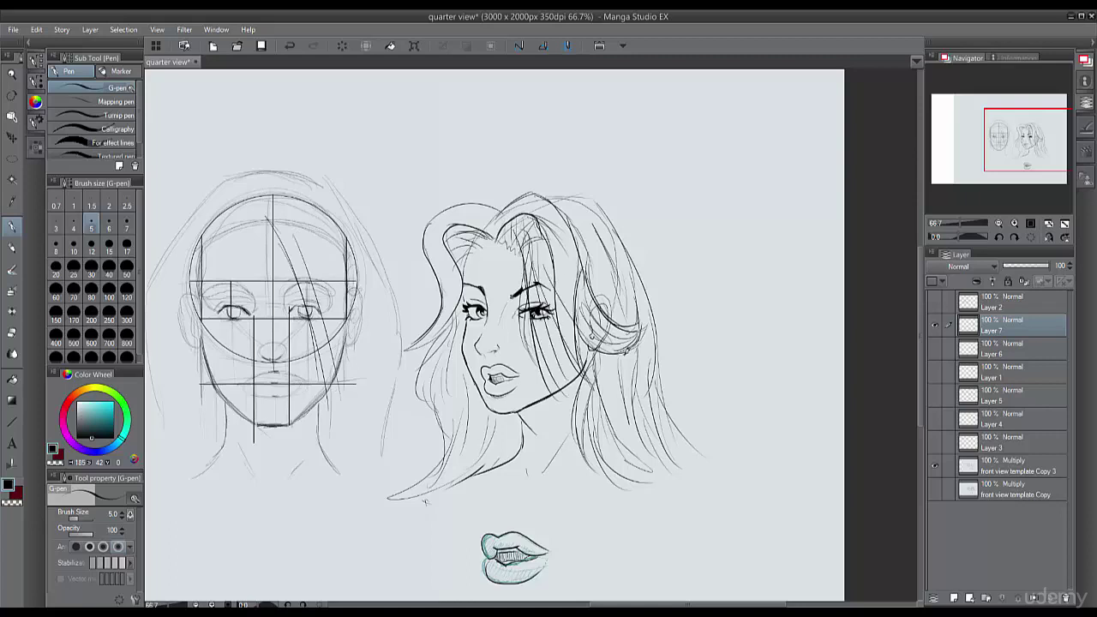
key(ctrl+z)
key(ctrl+z)
key(ctrl+z)
key(ctrl+z)
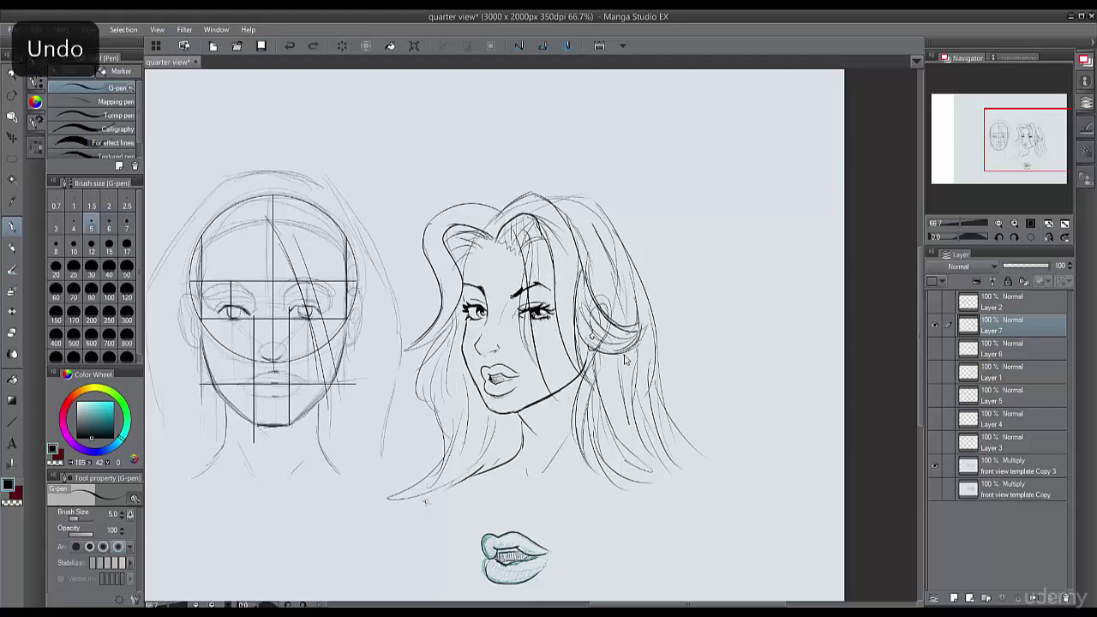